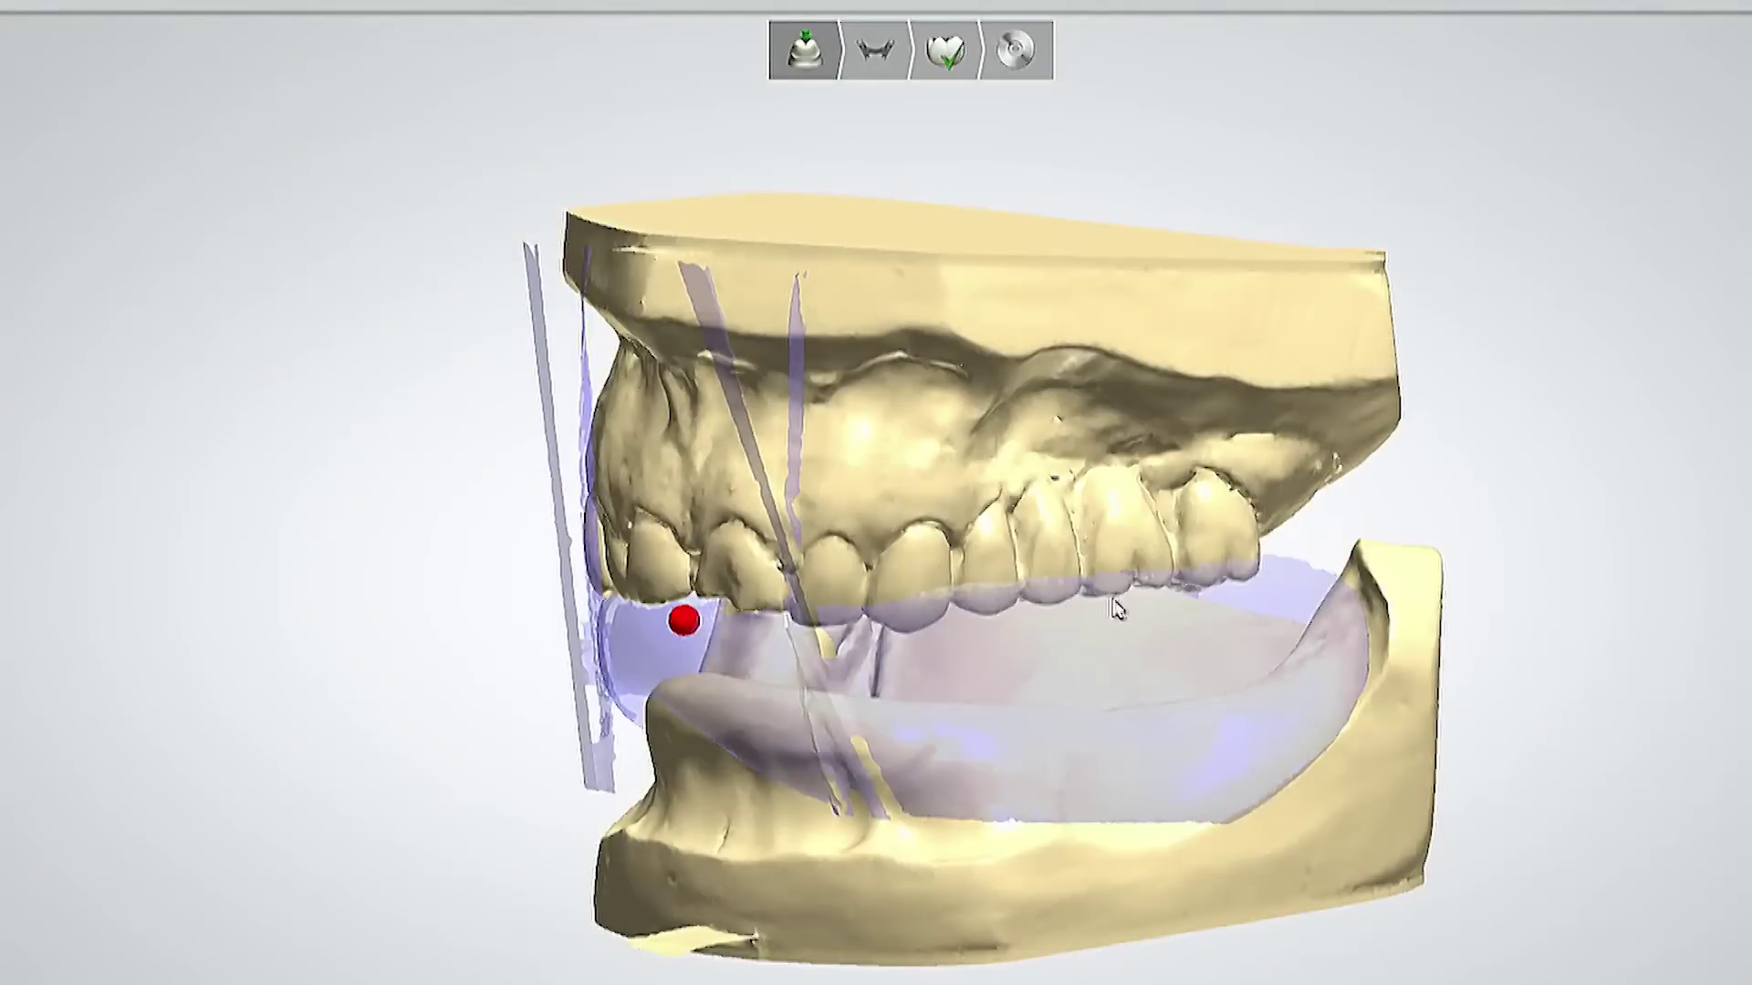
- Complete the occlusal plane with a point on the upper posterior teeth, level its tilt and align the midline plane
left_click(1112, 600)
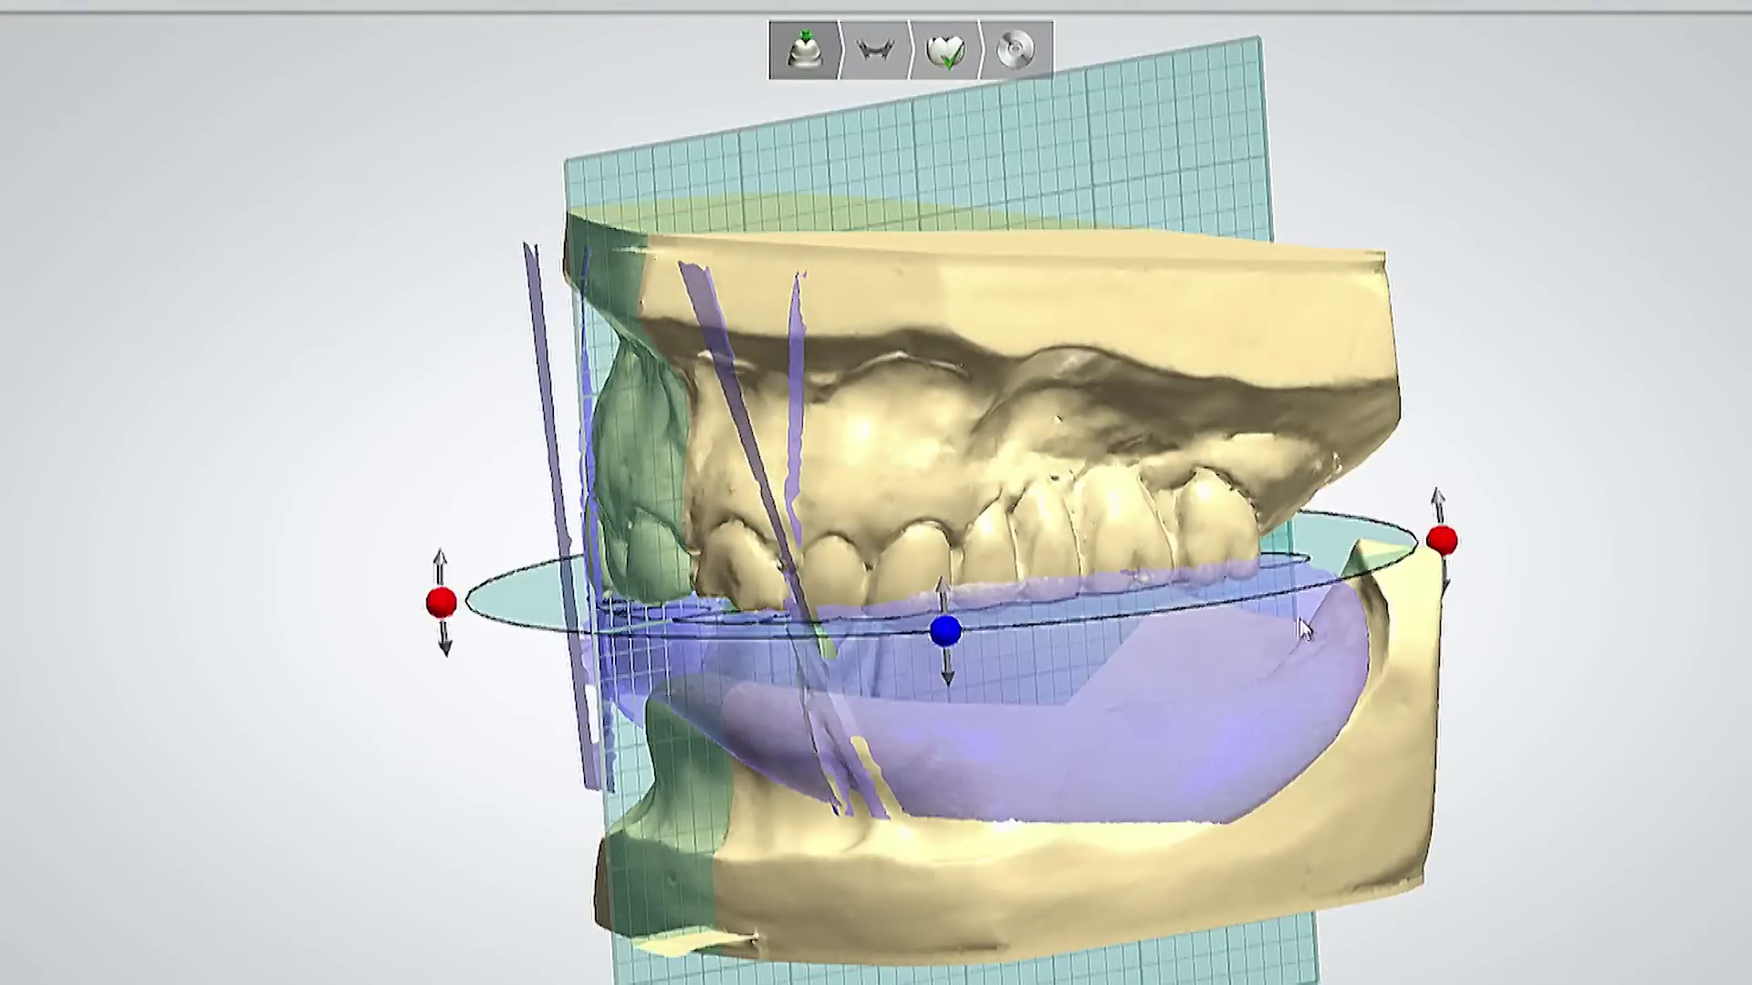
scroll(967, 543, "up", 3)
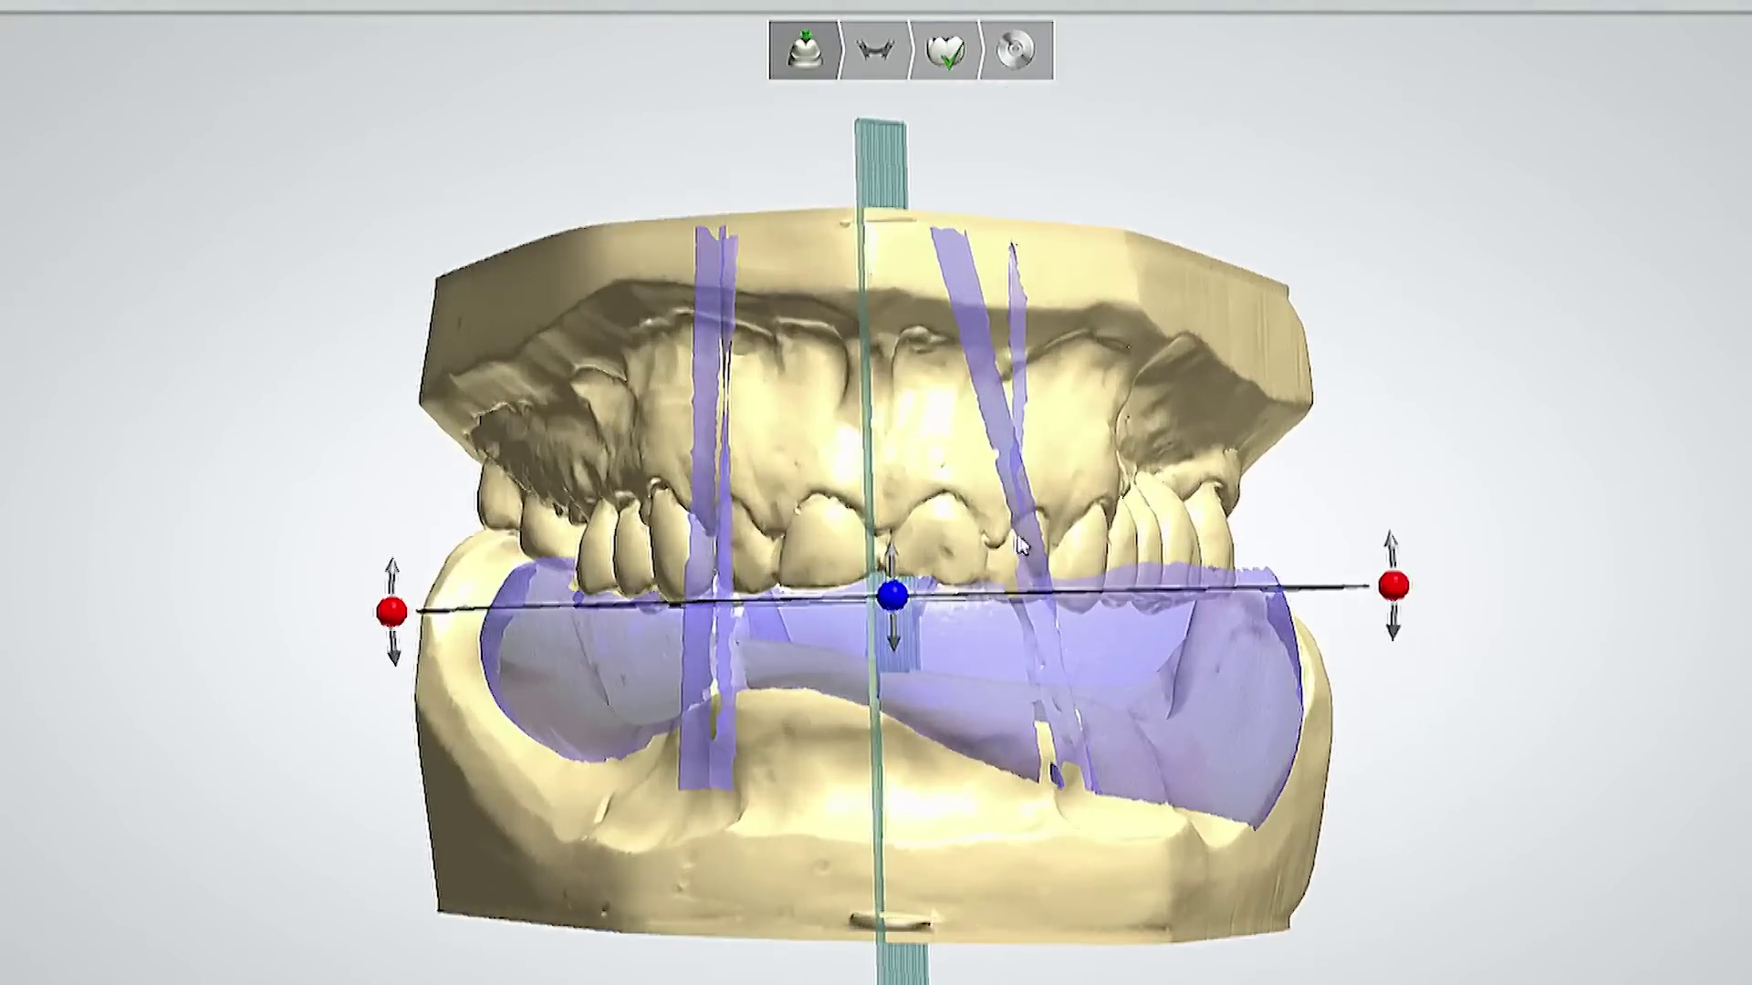
mouse_move(1396, 589)
left_mouse_down()
mouse_move(1398, 619)
mouse_move(1397, 600)
left_mouse_up()
right_click_drag(1015, 659, 1005, 772)
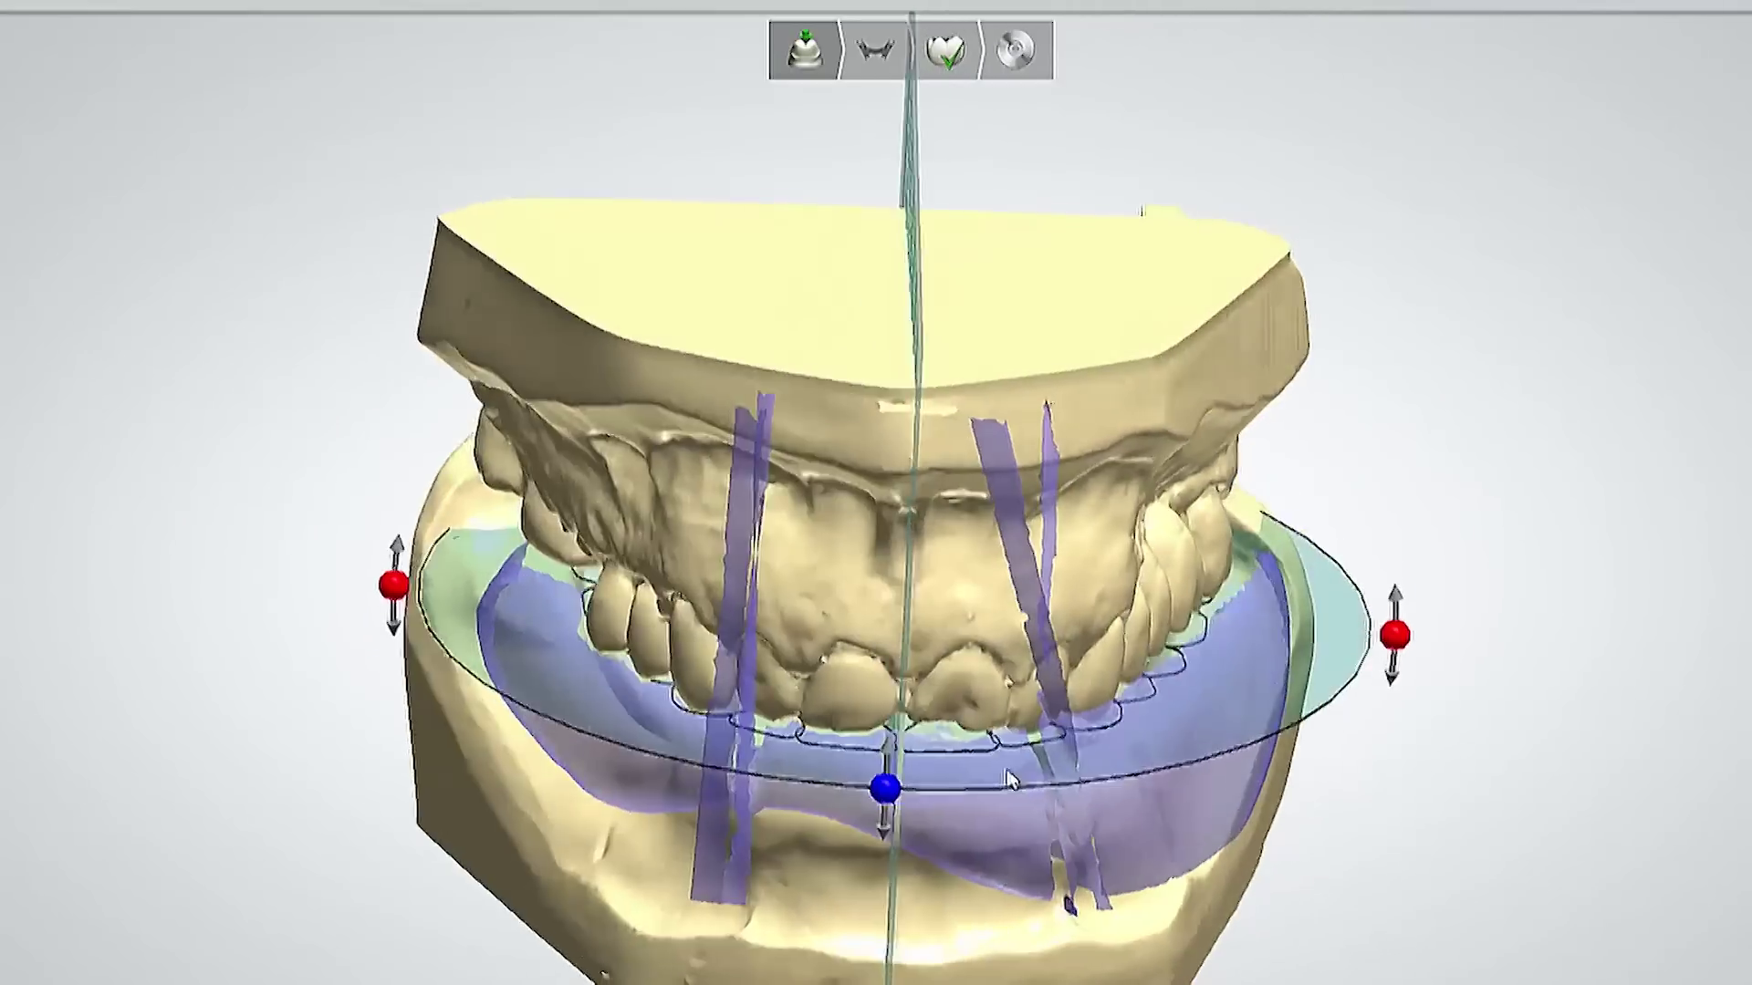
left_click_drag(895, 901, 909, 901)
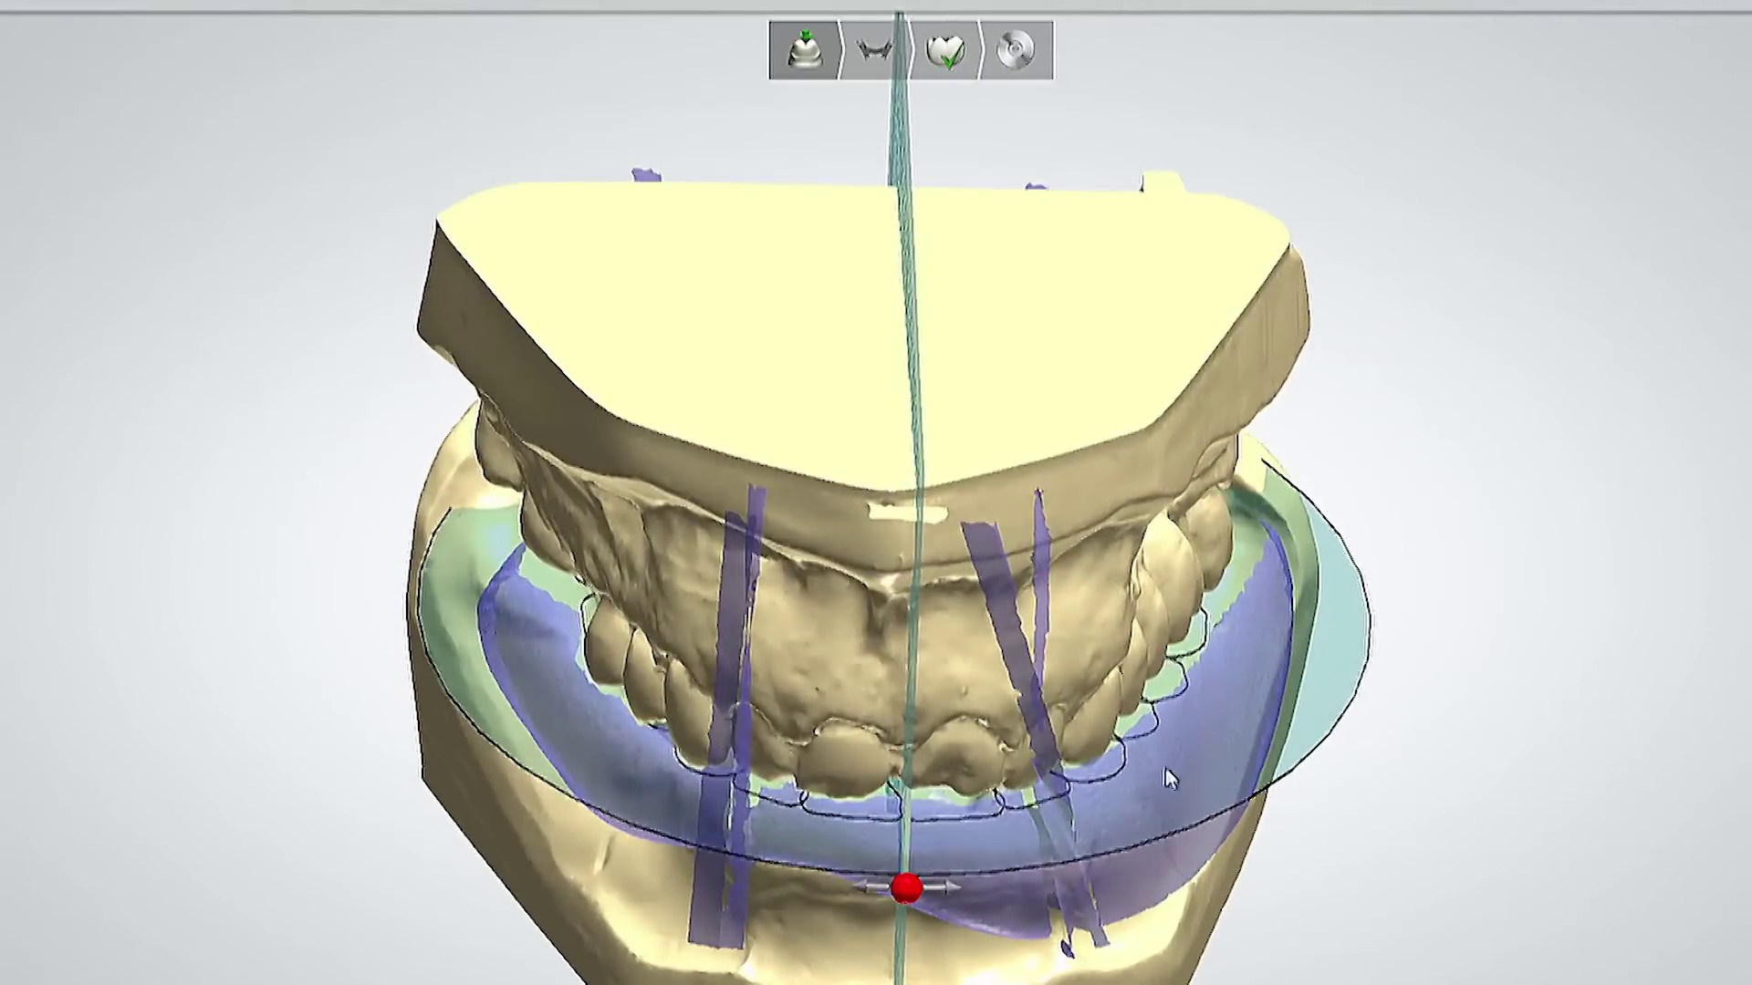
- Mark landmark points on the lower model at both retromolar areas and on the anterior ridge crest
right_click_drag(1164, 768, 1161, 690)
right_click_drag(1161, 690, 1155, 671)
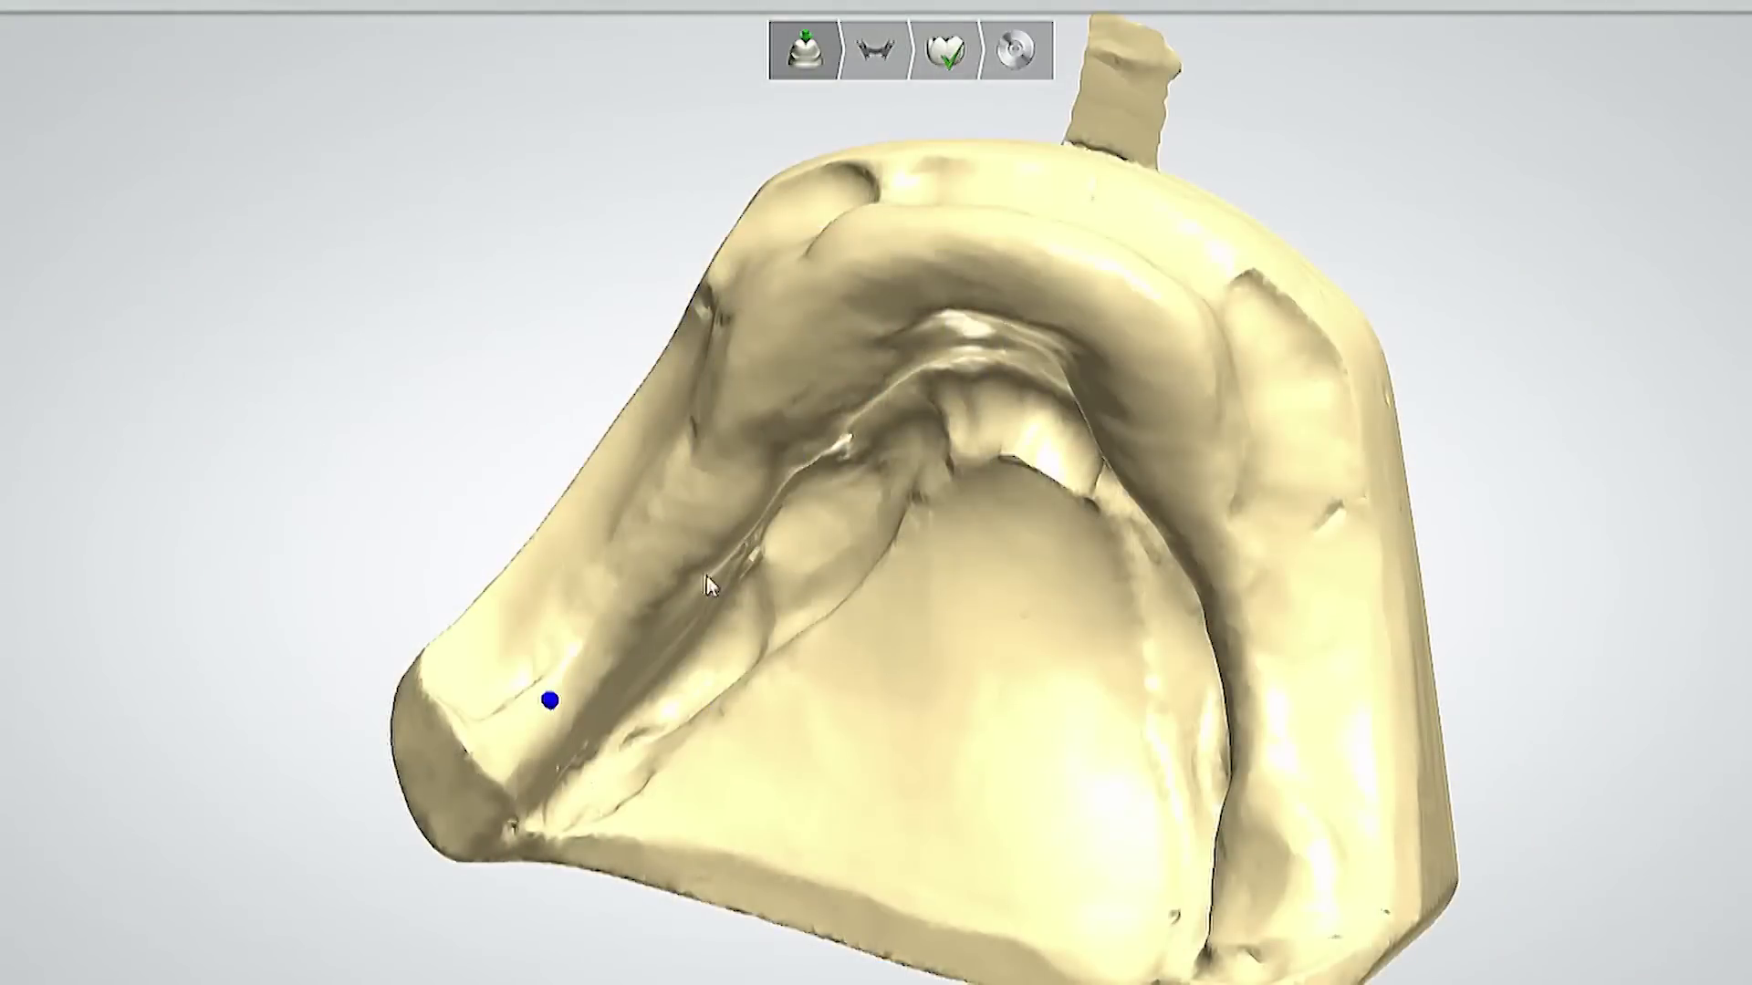
mouse_move(1081, 376)
right_mouse_down()
mouse_move(1100, 331)
mouse_move(1071, 409)
right_mouse_up()
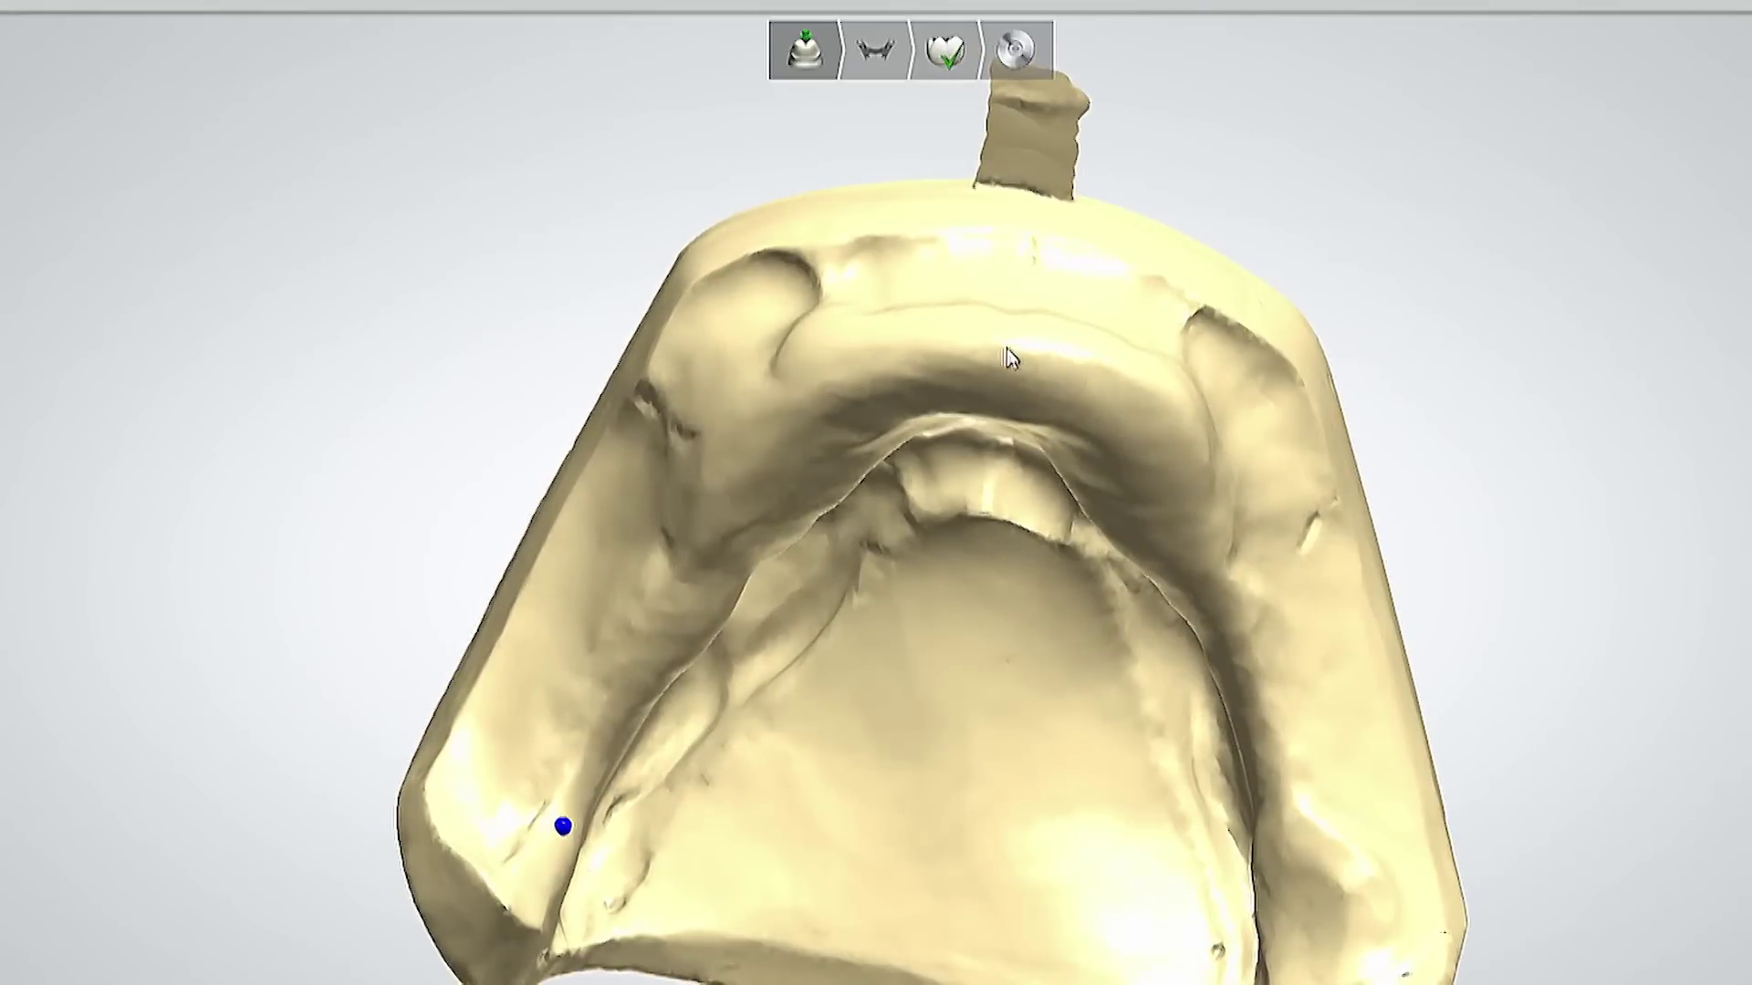
right_click_drag(1097, 598, 1104, 547)
right_click_drag(1360, 770, 1323, 849)
right_click_drag(1228, 641, 817, 379)
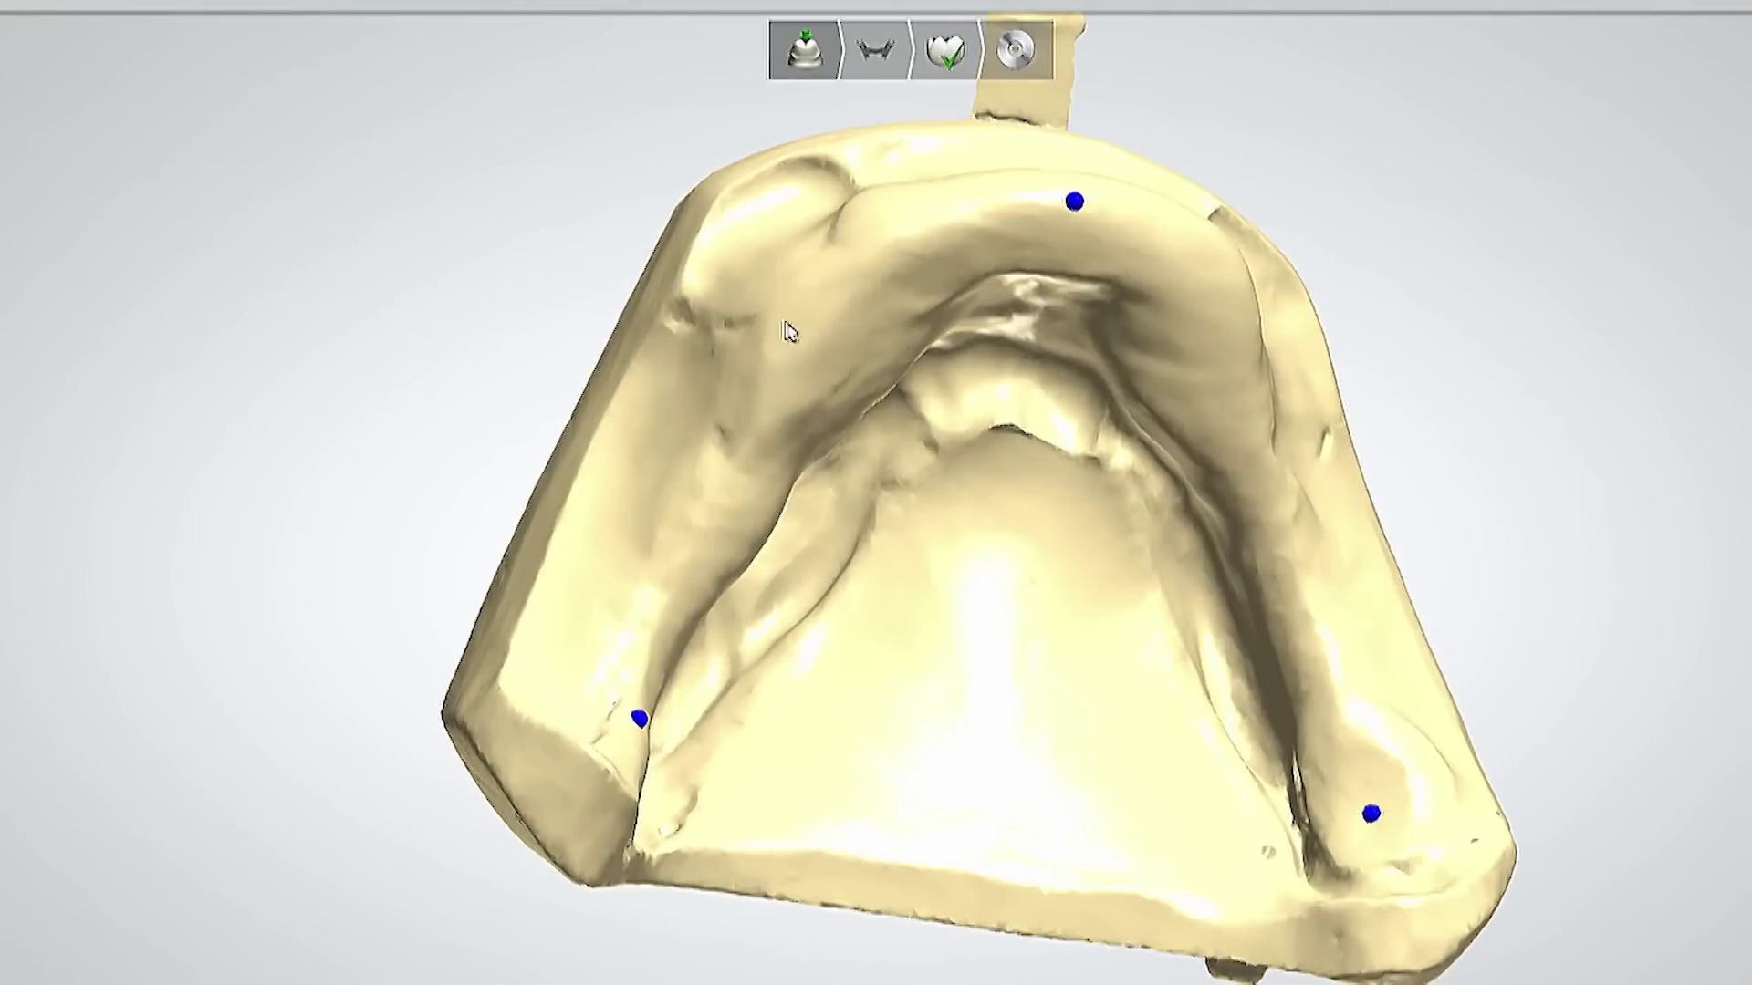
- Continue the denture border spline along the lingual side of the lower ridge and close it around the retromolar pad
right_click_drag(1062, 494, 1029, 488)
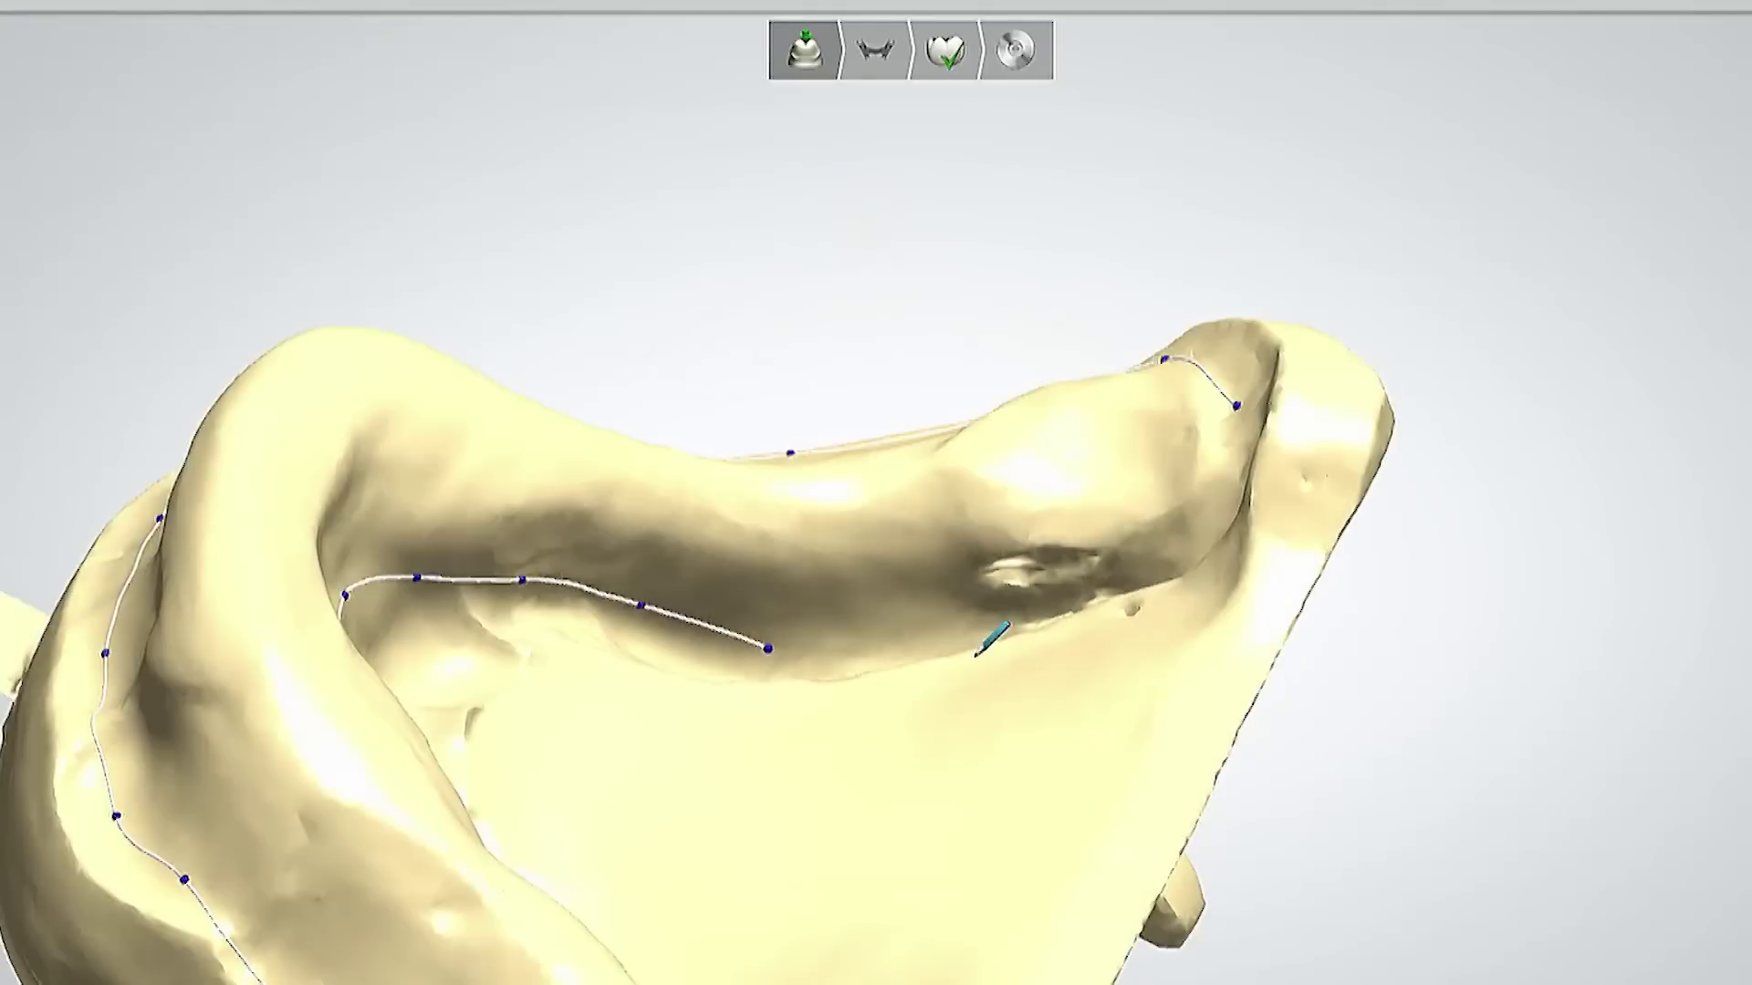
scroll(976, 655, "up", 5)
left_click(809, 618)
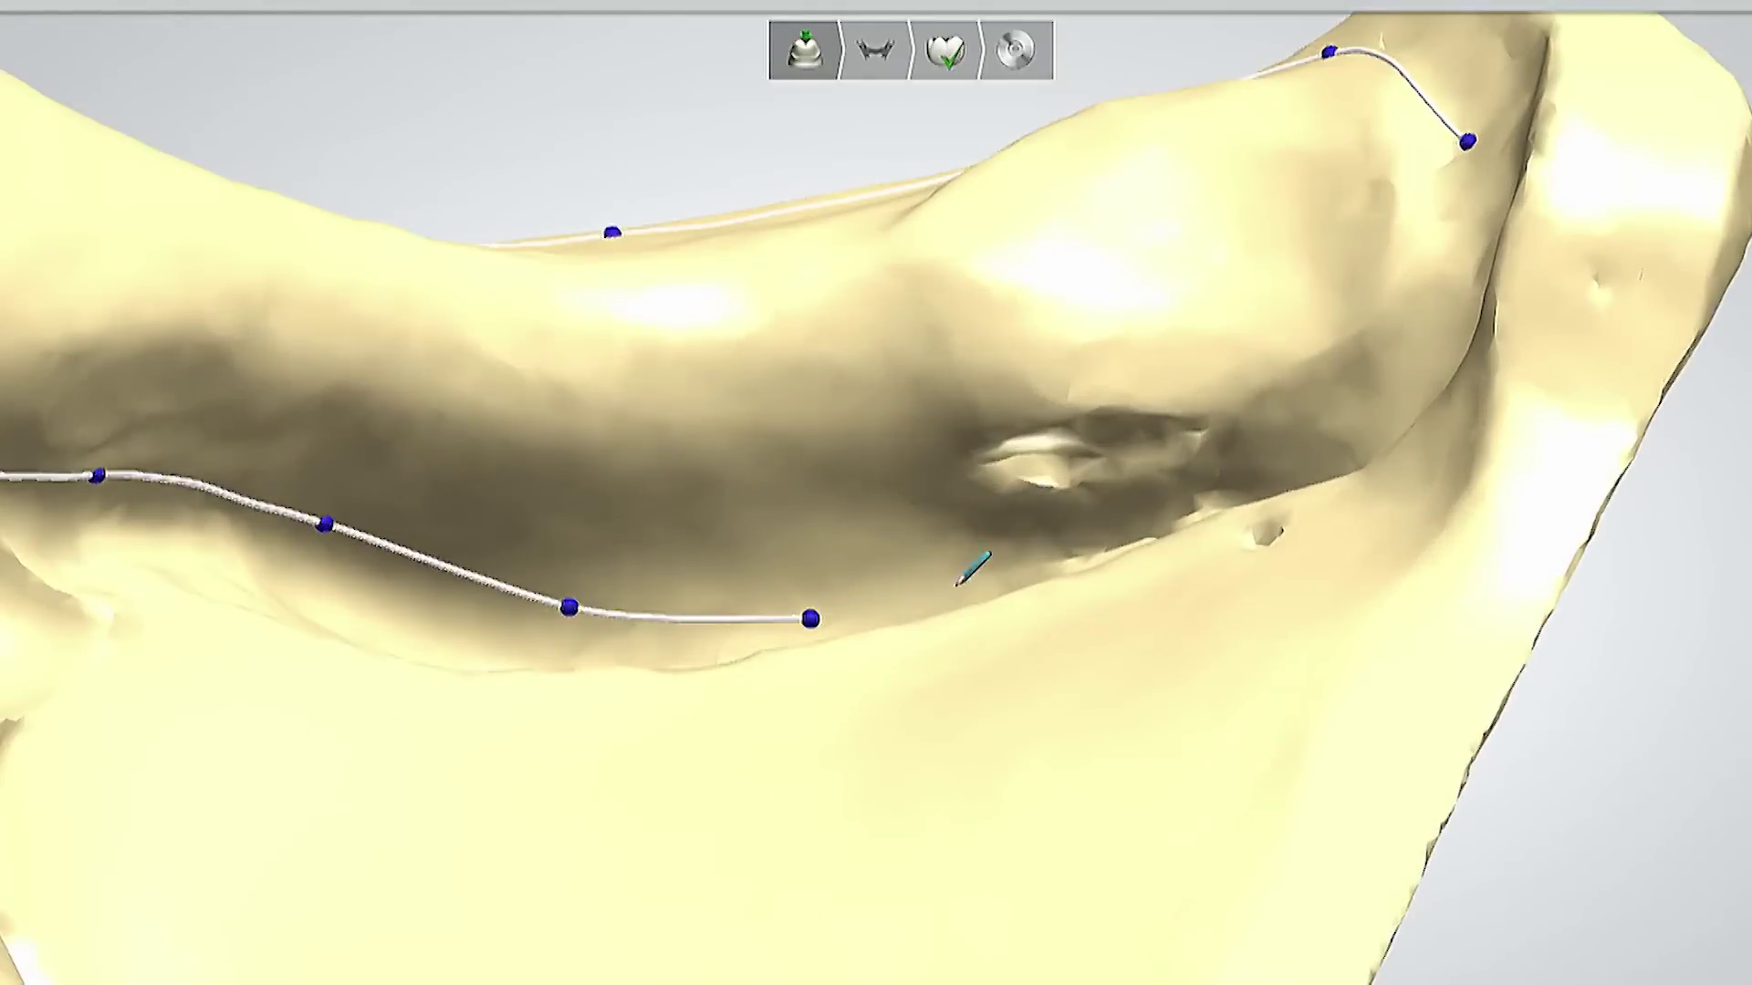
right_click_drag(962, 587, 1005, 549)
left_click(915, 498)
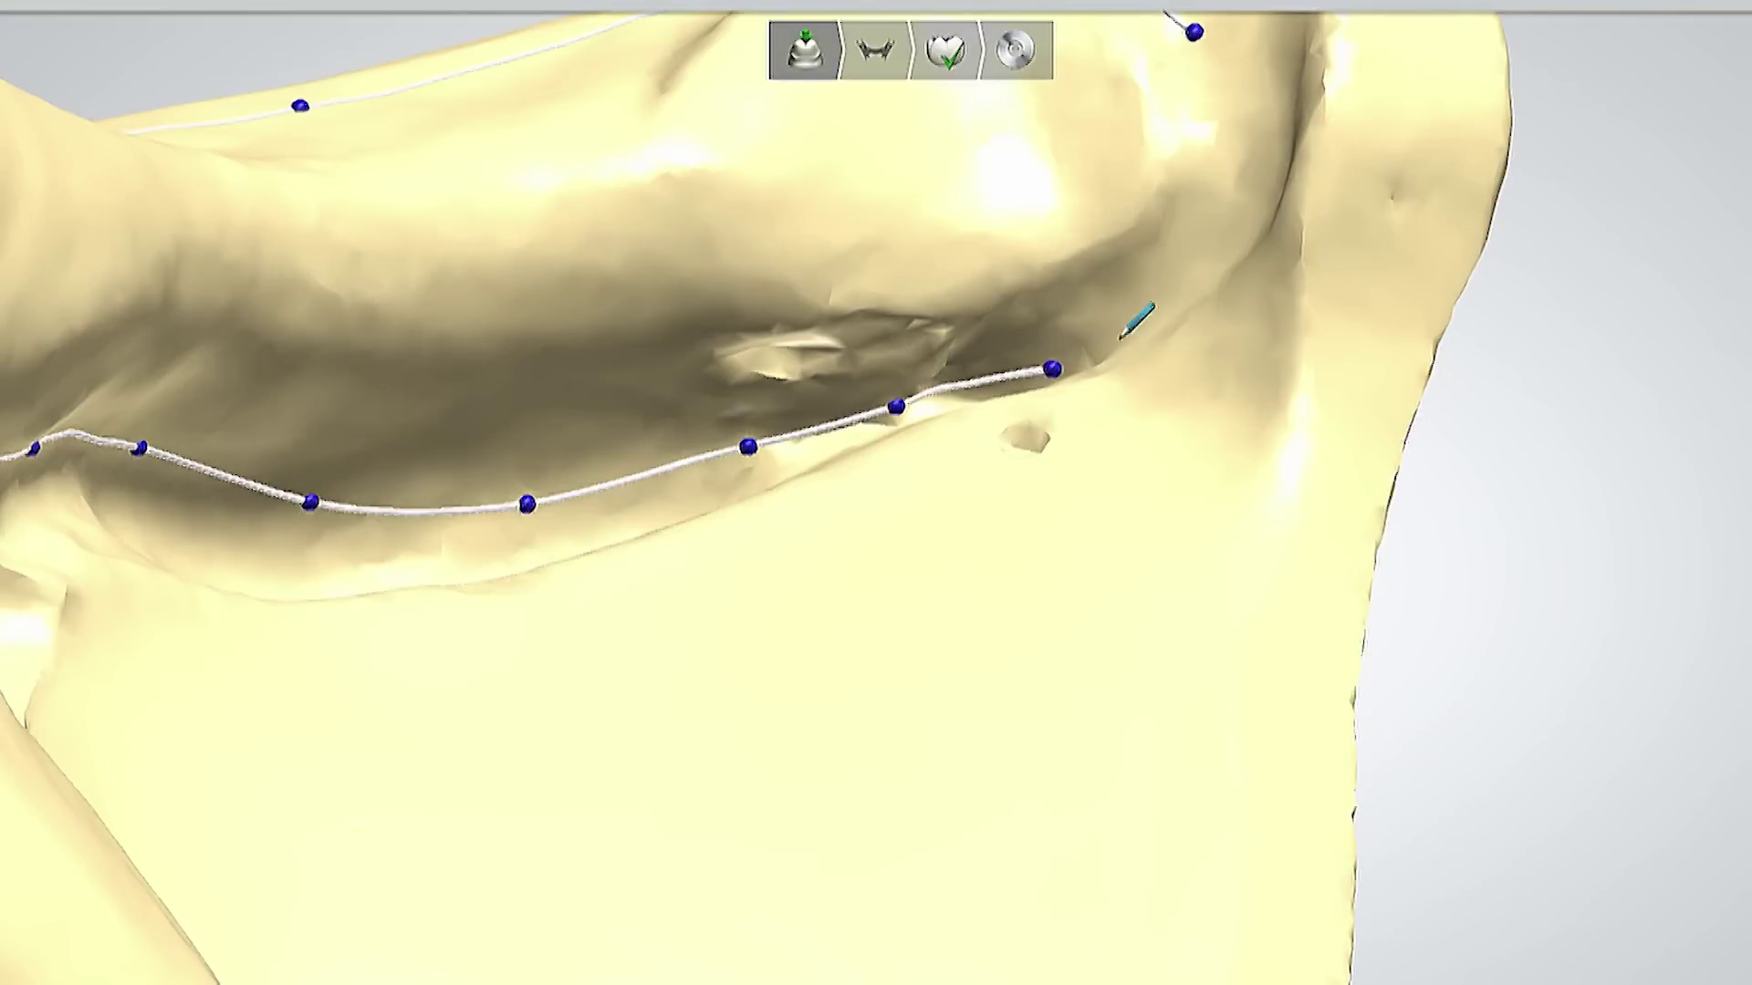
left_click(1169, 295)
left_click(1196, 32)
- Switch the denture border to fast spline editing and reshape it around the patient's right retromolar pad
scroll(1054, 487, "down", 10)
right_click_drag(972, 515, 1159, 691)
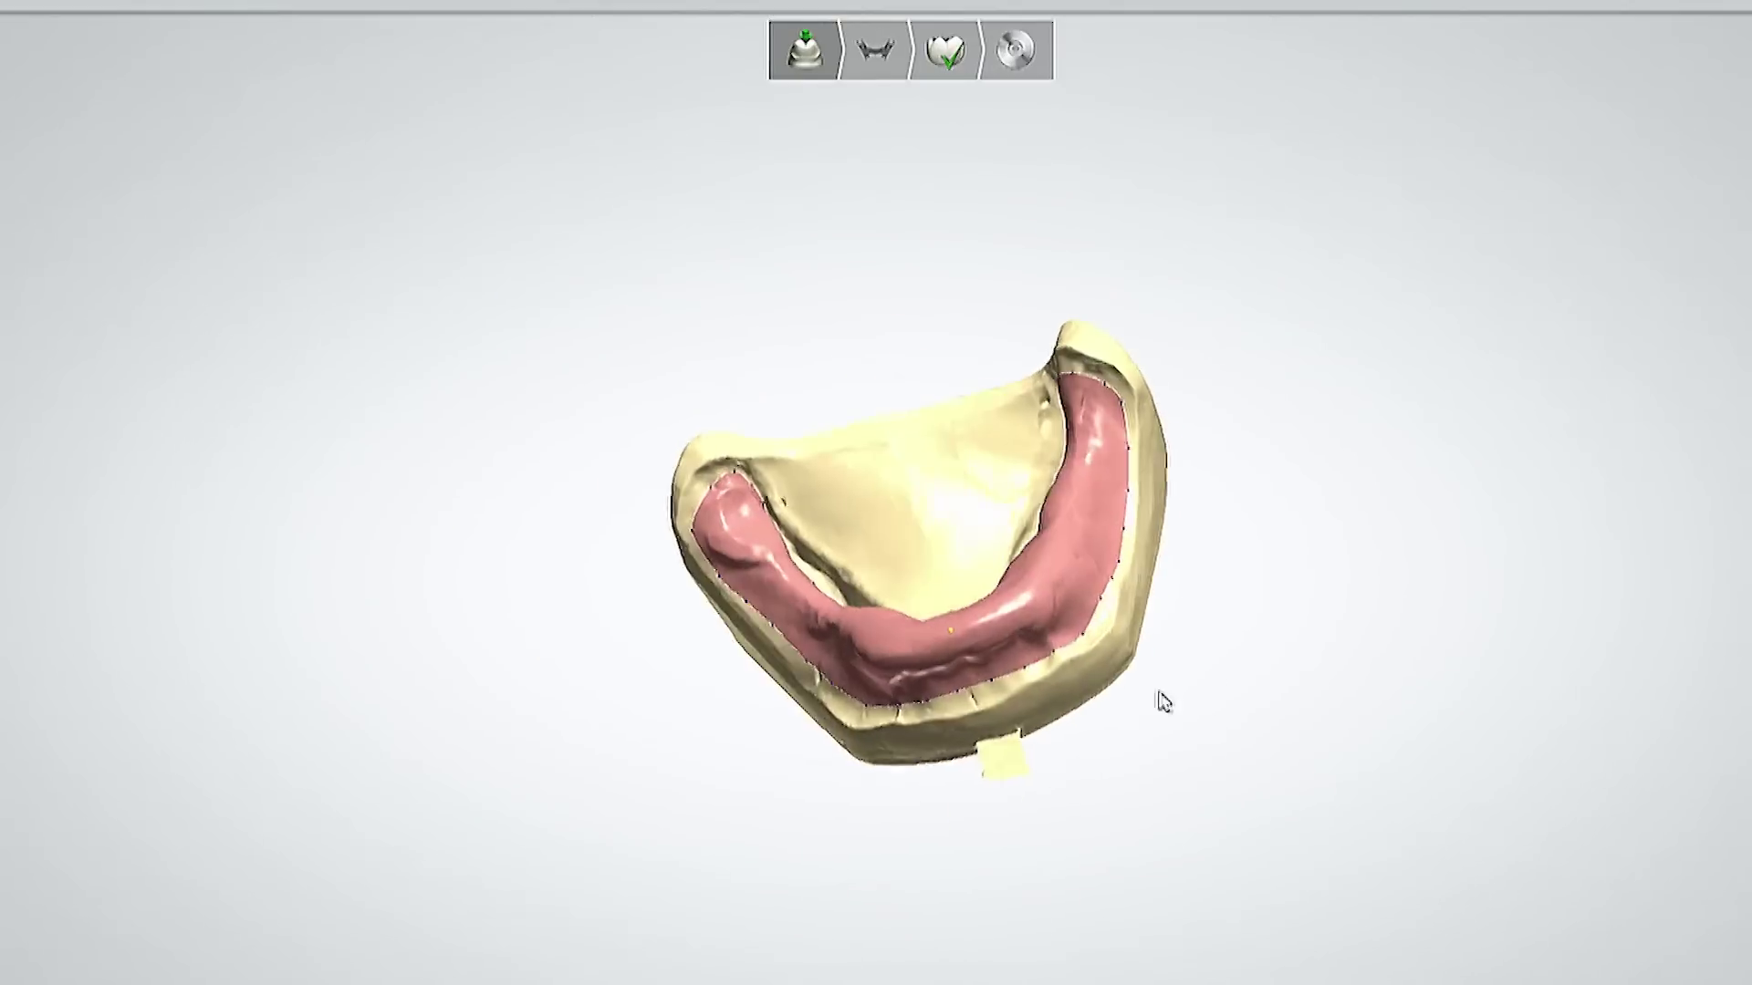
scroll(730, 493, "up", 5)
right_click(739, 308)
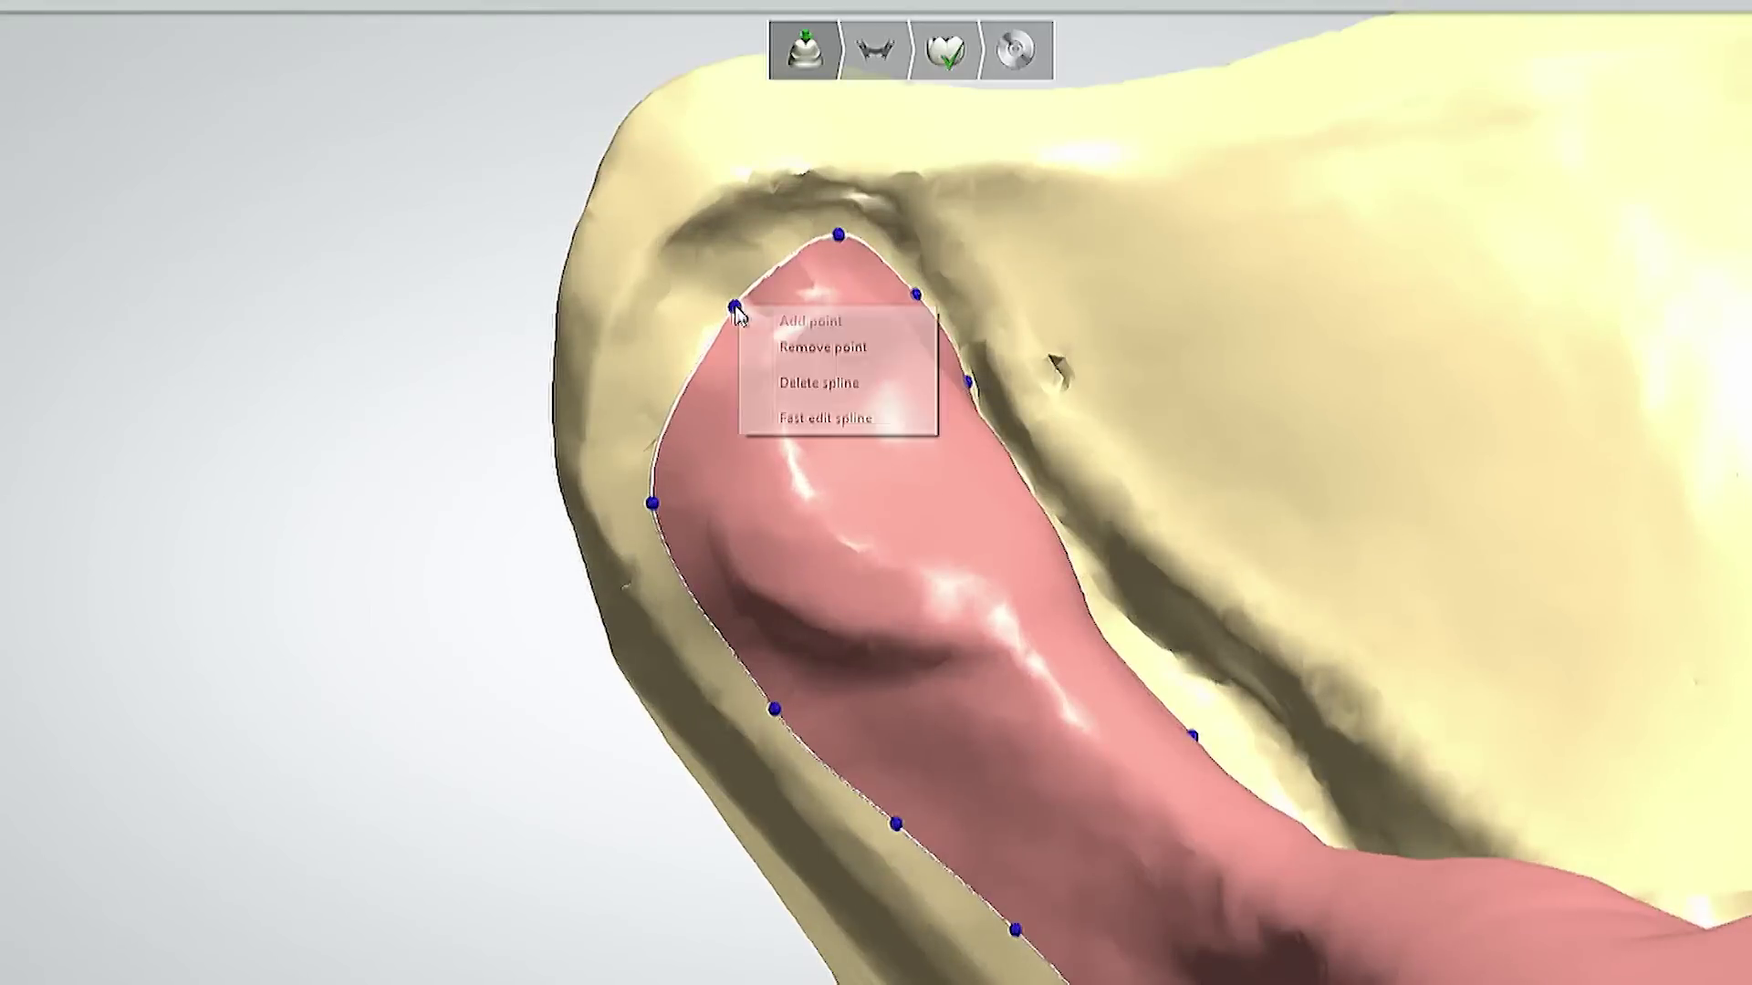
left_click(792, 420)
scroll(742, 316, "up", 6, "shift")
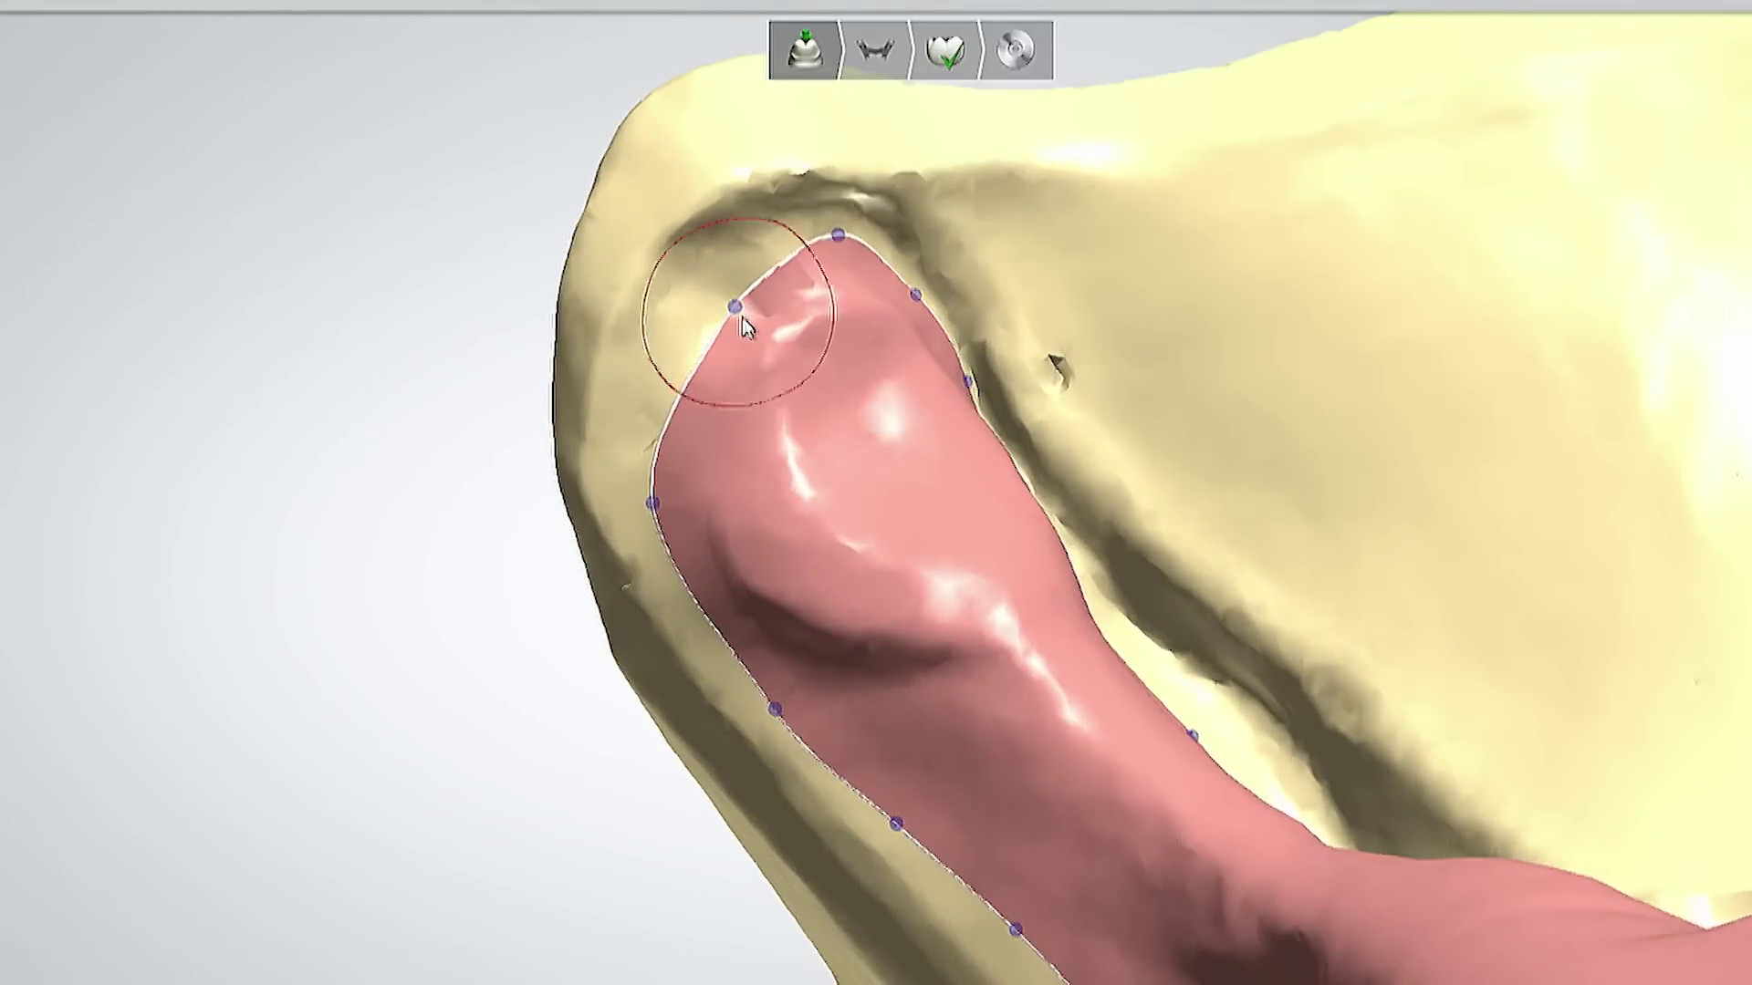
left_click_drag(734, 307, 720, 305)
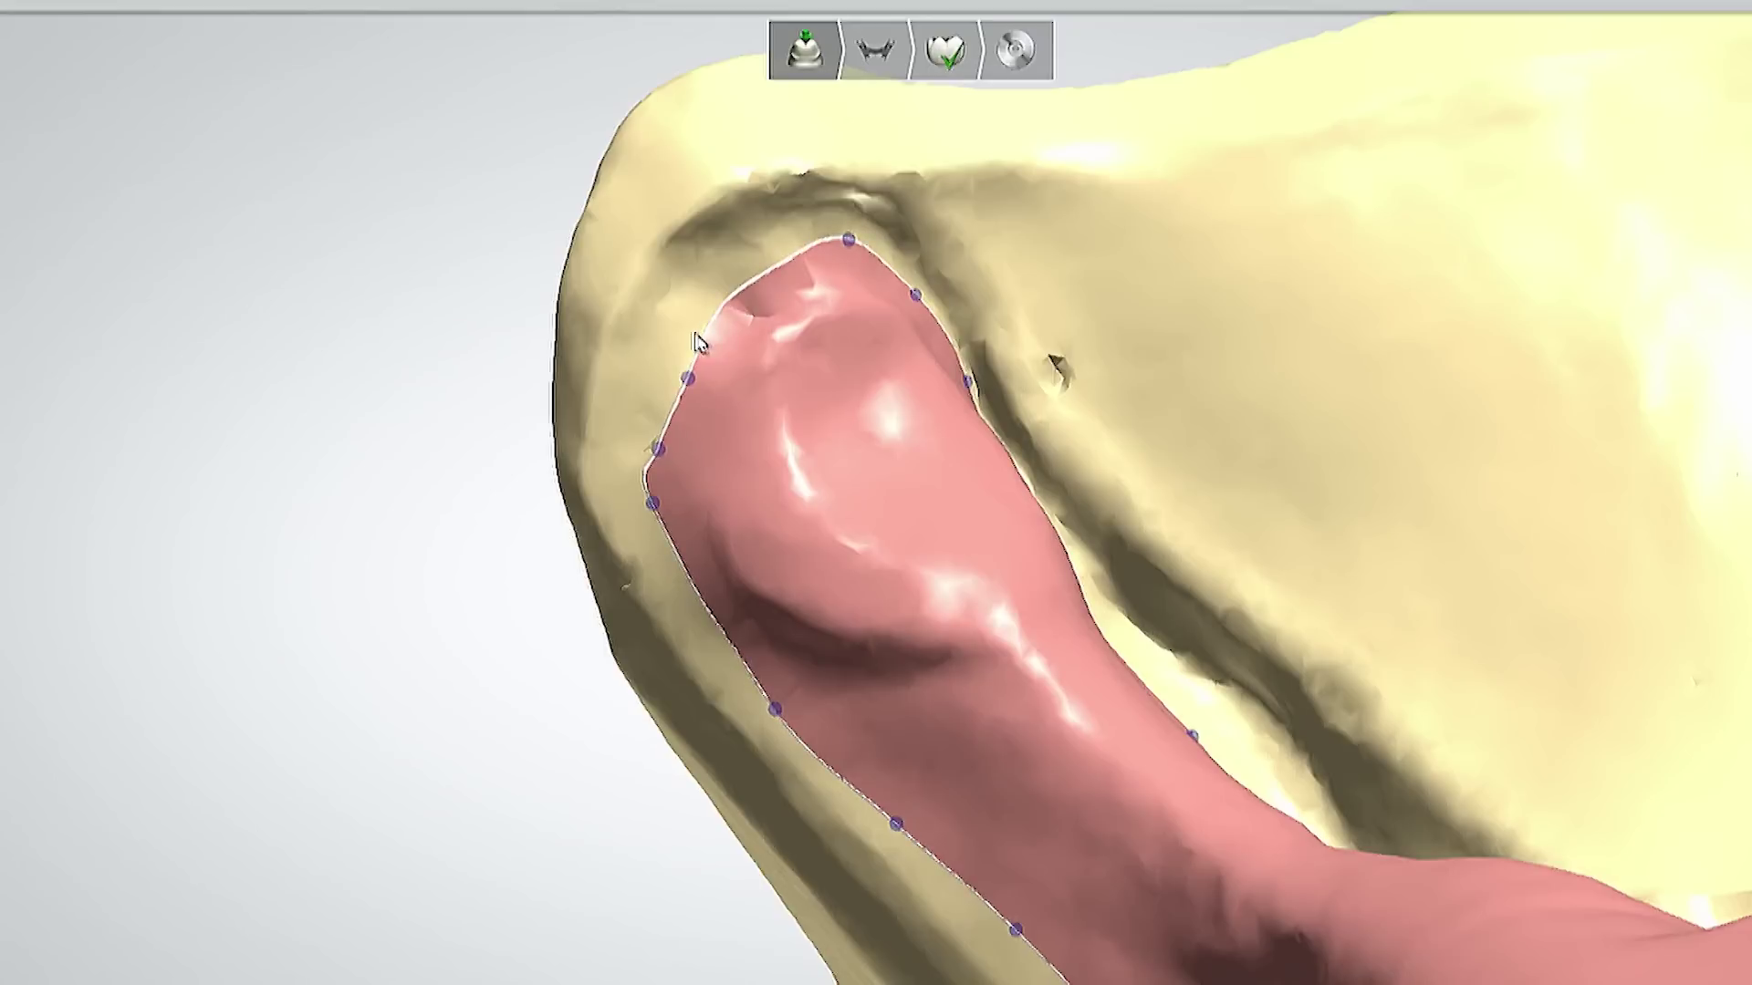
left_click_drag(664, 495, 676, 412)
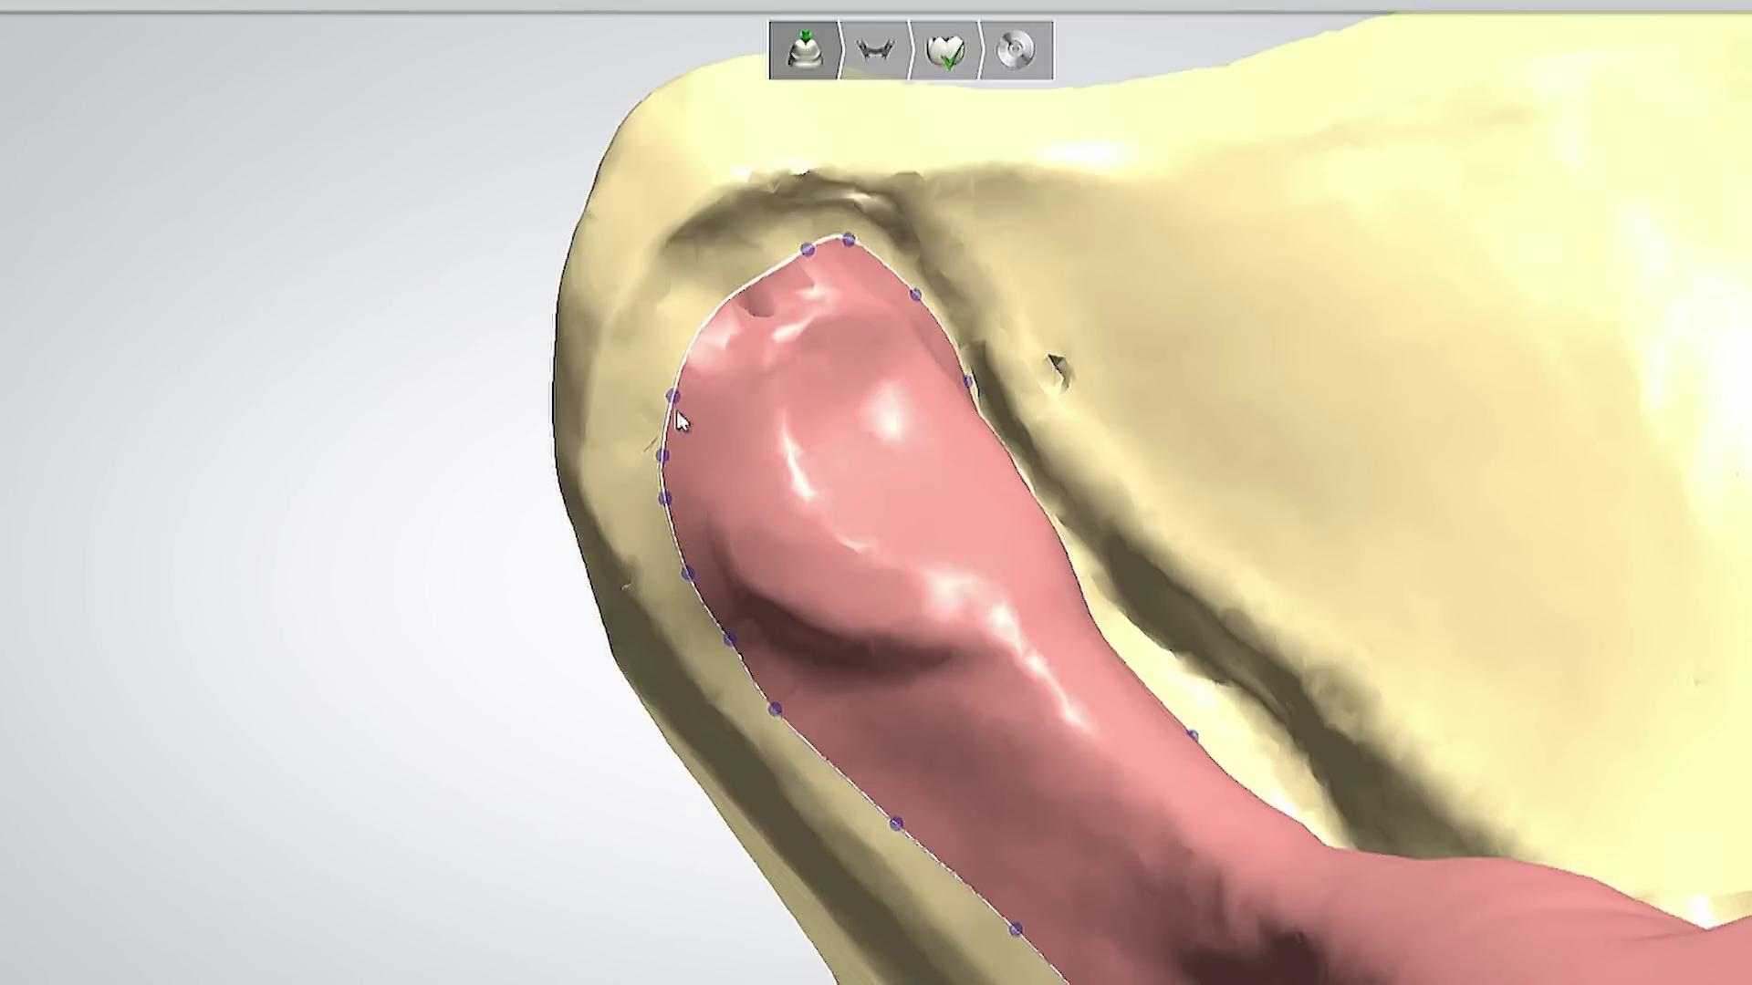
- Redraw a section of the denture border along the outer side of the ridge
scroll(473, 386, "down", 10)
right_click_drag(474, 387, 751, 524)
scroll(751, 524, "up", 10)
left_click_drag(538, 383, 578, 411)
scroll(577, 409, "down", 6)
- Refine the lingual section of the denture border leading up to the retromolar pad
right_click_drag(577, 409, 649, 470)
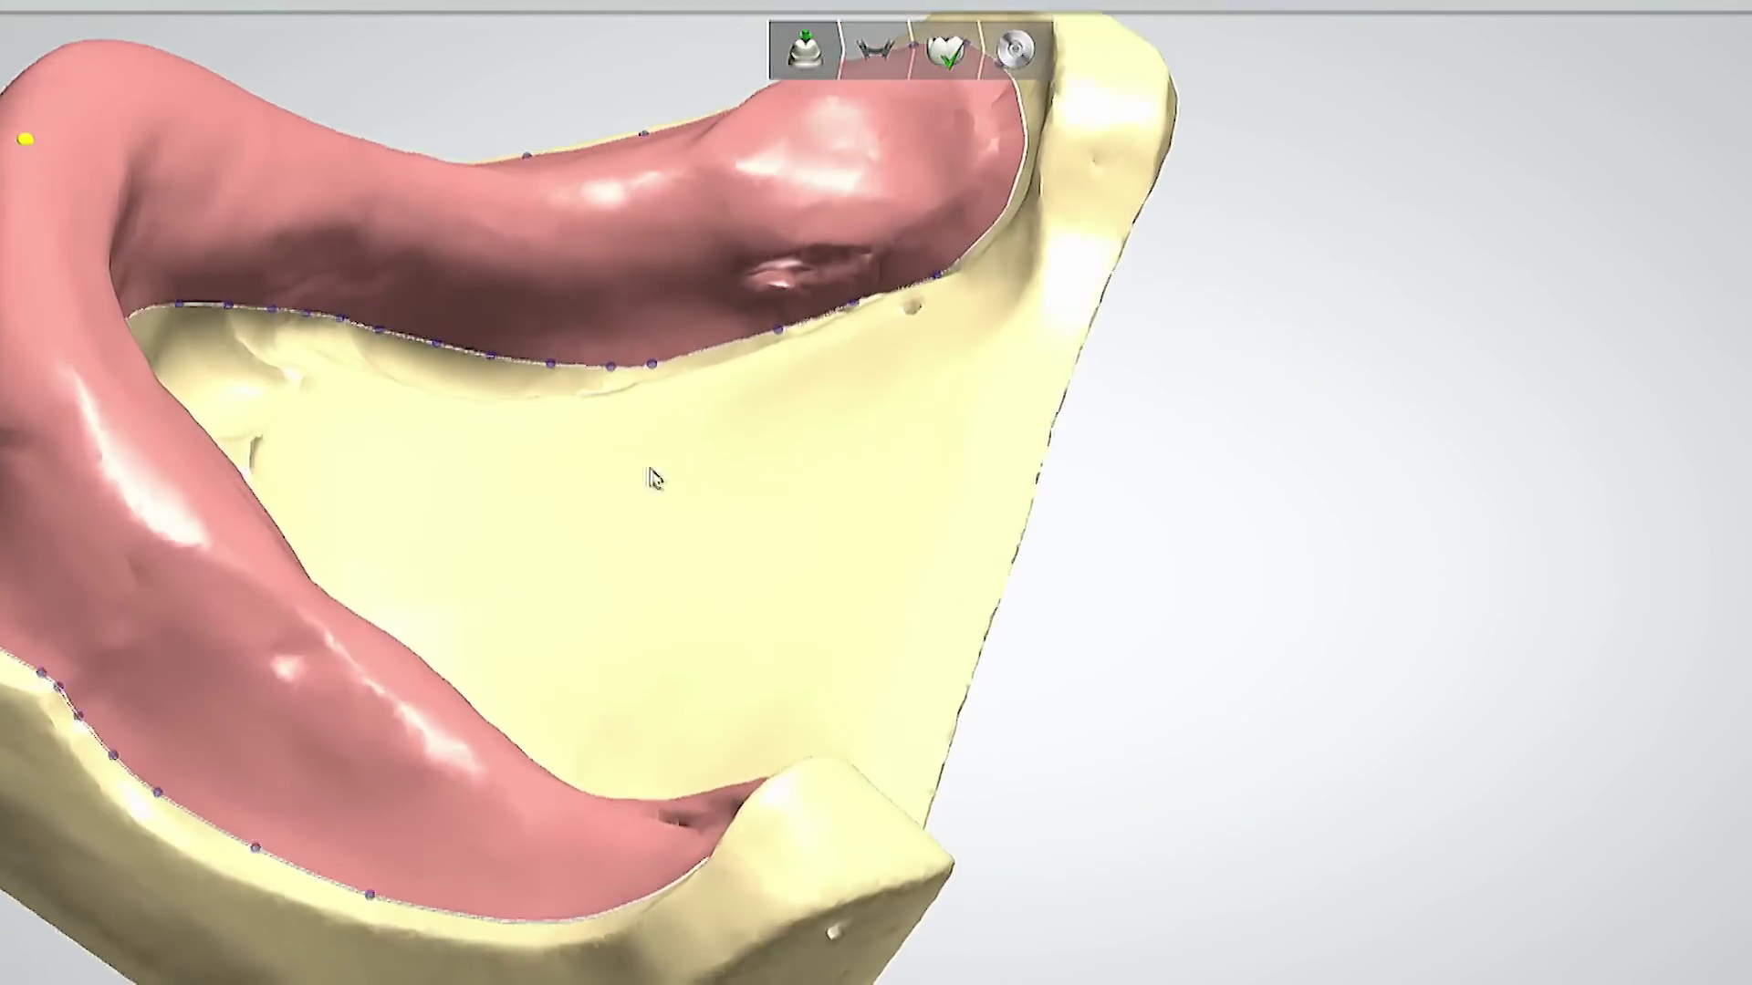
scroll(746, 338, "up", 5)
scroll(766, 478, "down", 4)
right_click_drag(915, 457, 885, 407)
scroll(881, 403, "up", 3)
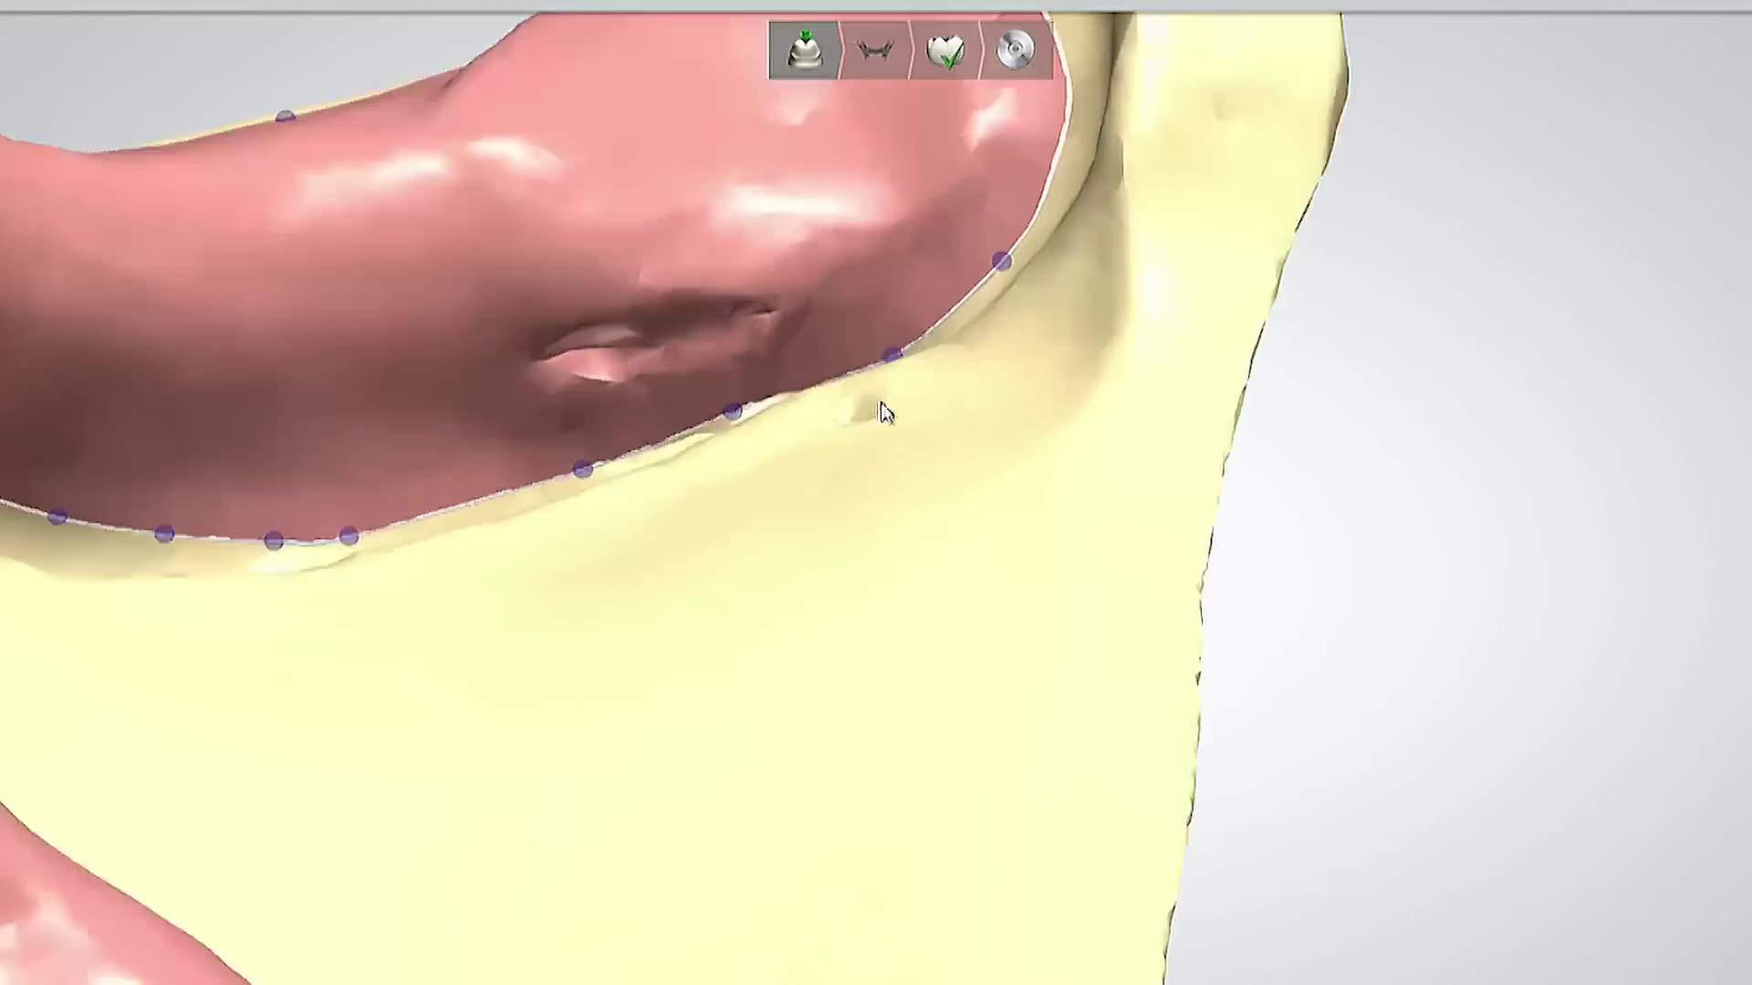
scroll(890, 365, "up", 3)
left_click_drag(894, 334, 893, 321)
scroll(955, 378, "down", 5)
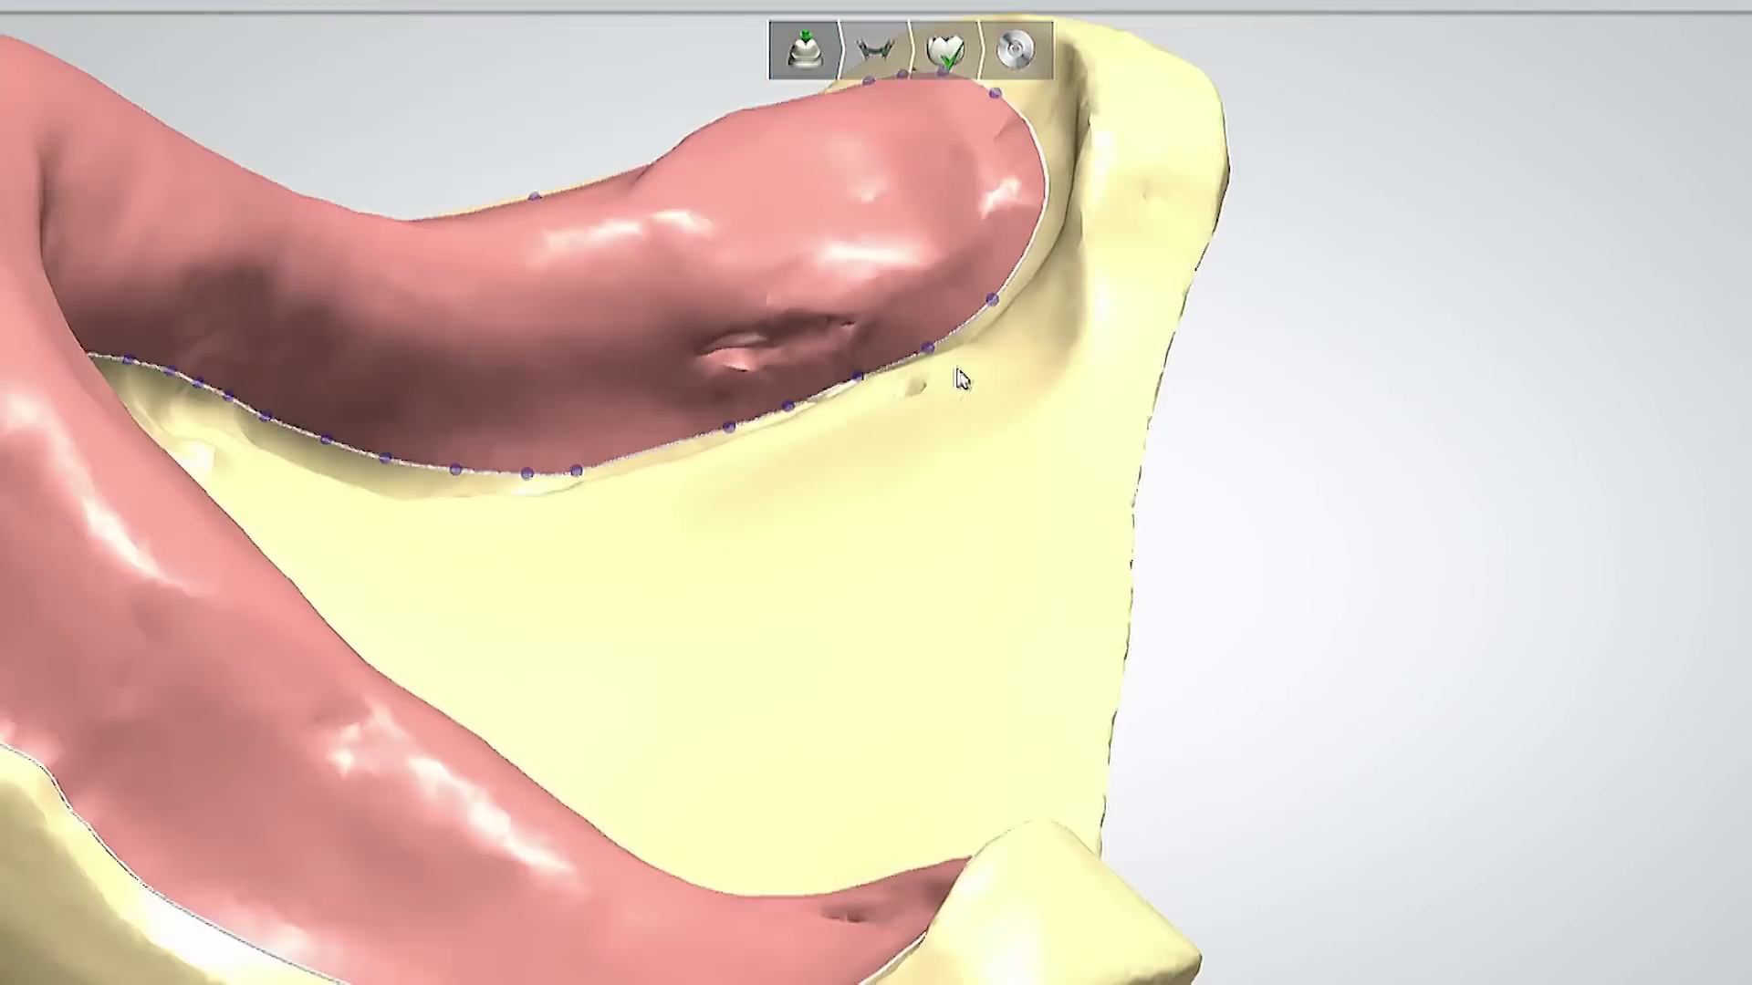
- Fine-tune the lower tooth setup with the circular angle control from both sides of the jaw and check its fit
scroll(877, 436, "down", 3)
right_click_drag(873, 443, 1109, 593)
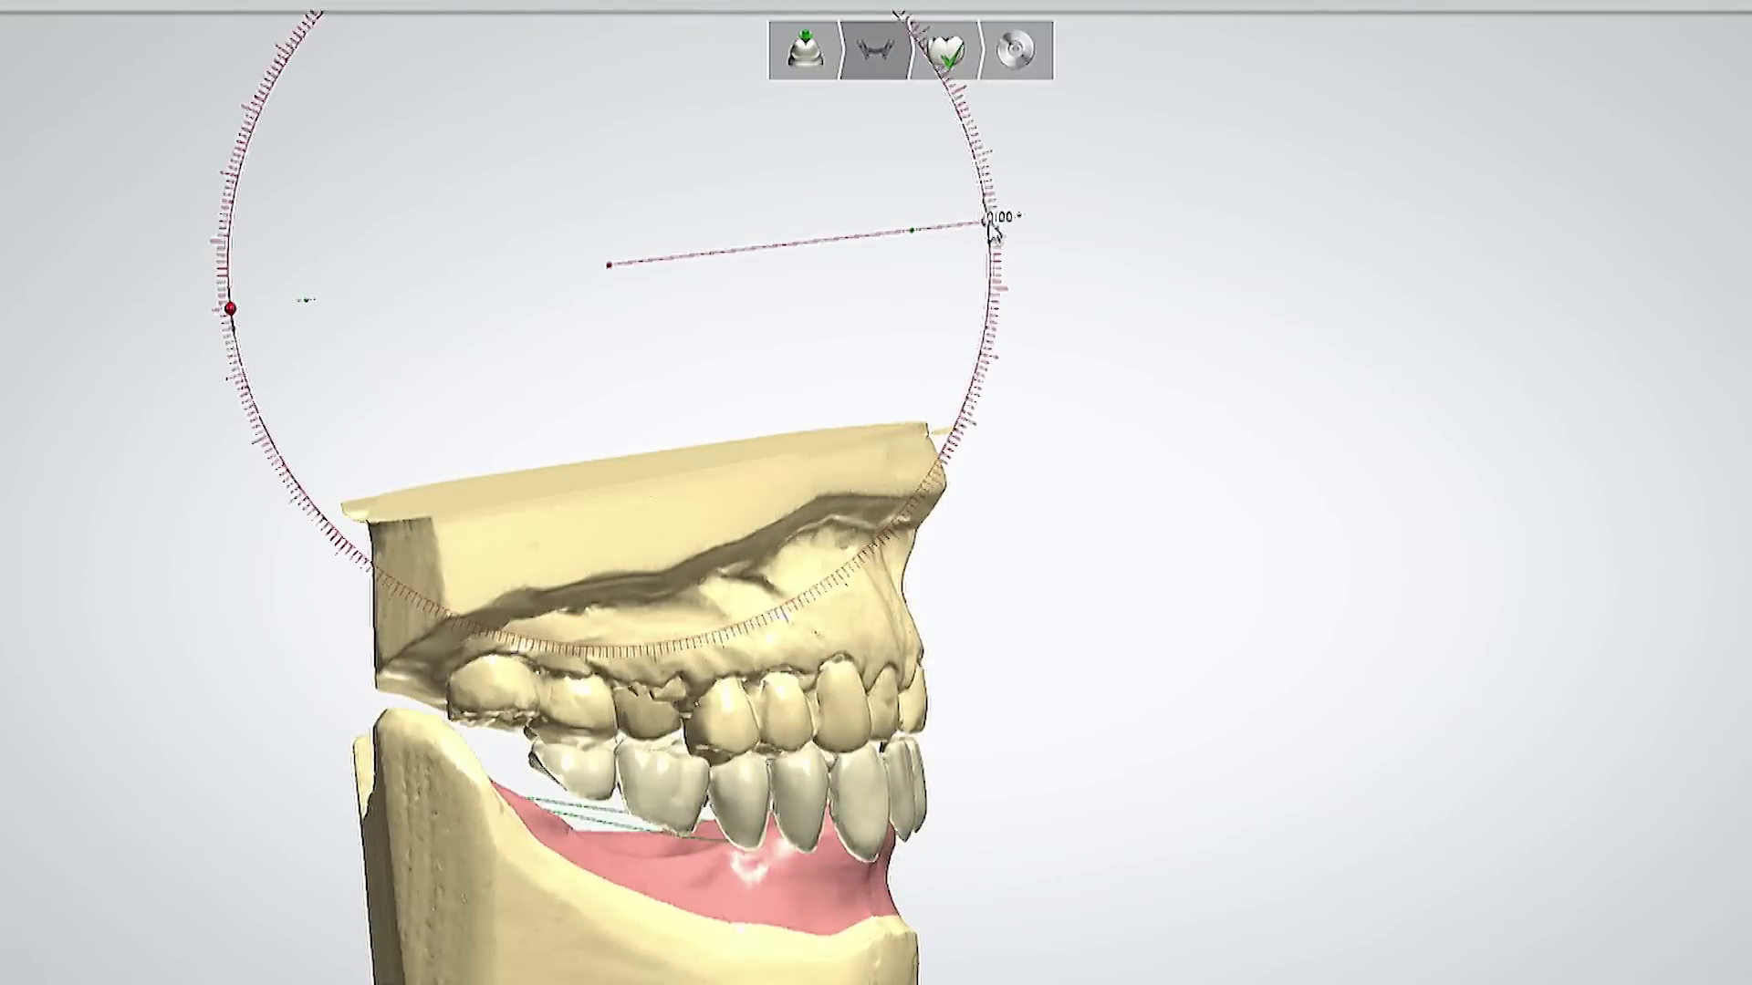
mouse_move(993, 228)
left_mouse_down()
mouse_move(1001, 268)
mouse_move(1006, 232)
left_mouse_up()
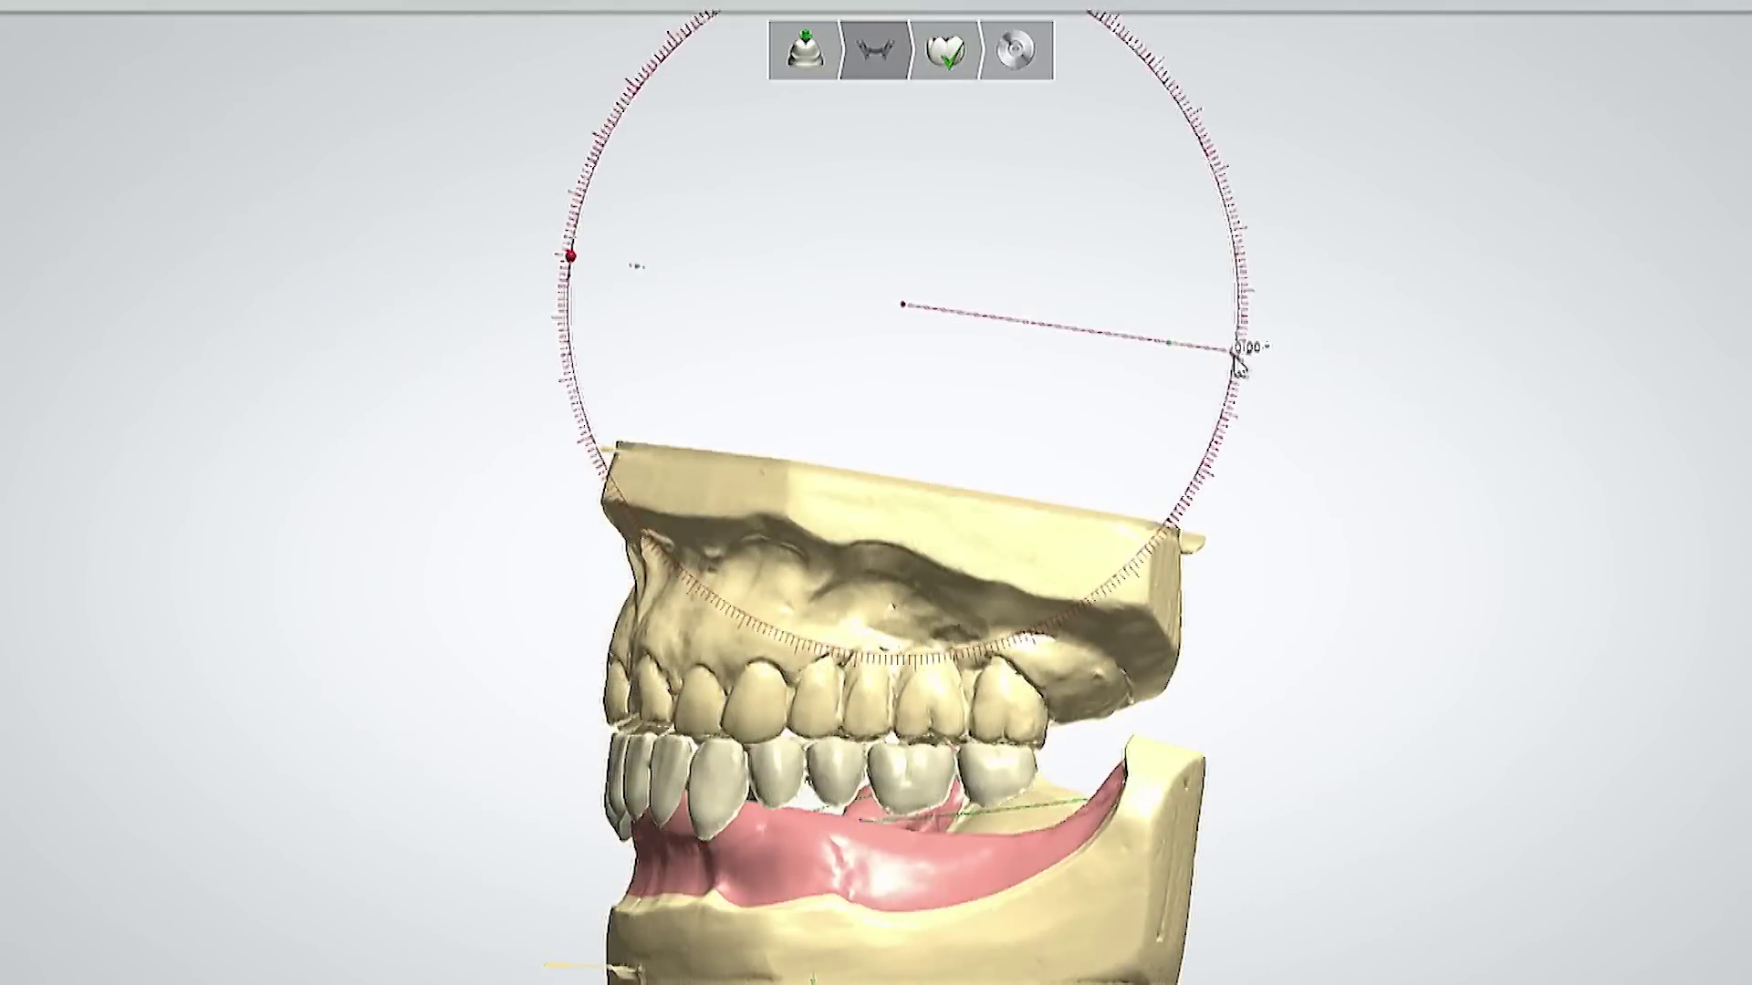
left_click_drag(1239, 354, 1234, 374)
right_click_drag(1029, 742, 1103, 731)
right_click_drag(945, 769, 1029, 776)
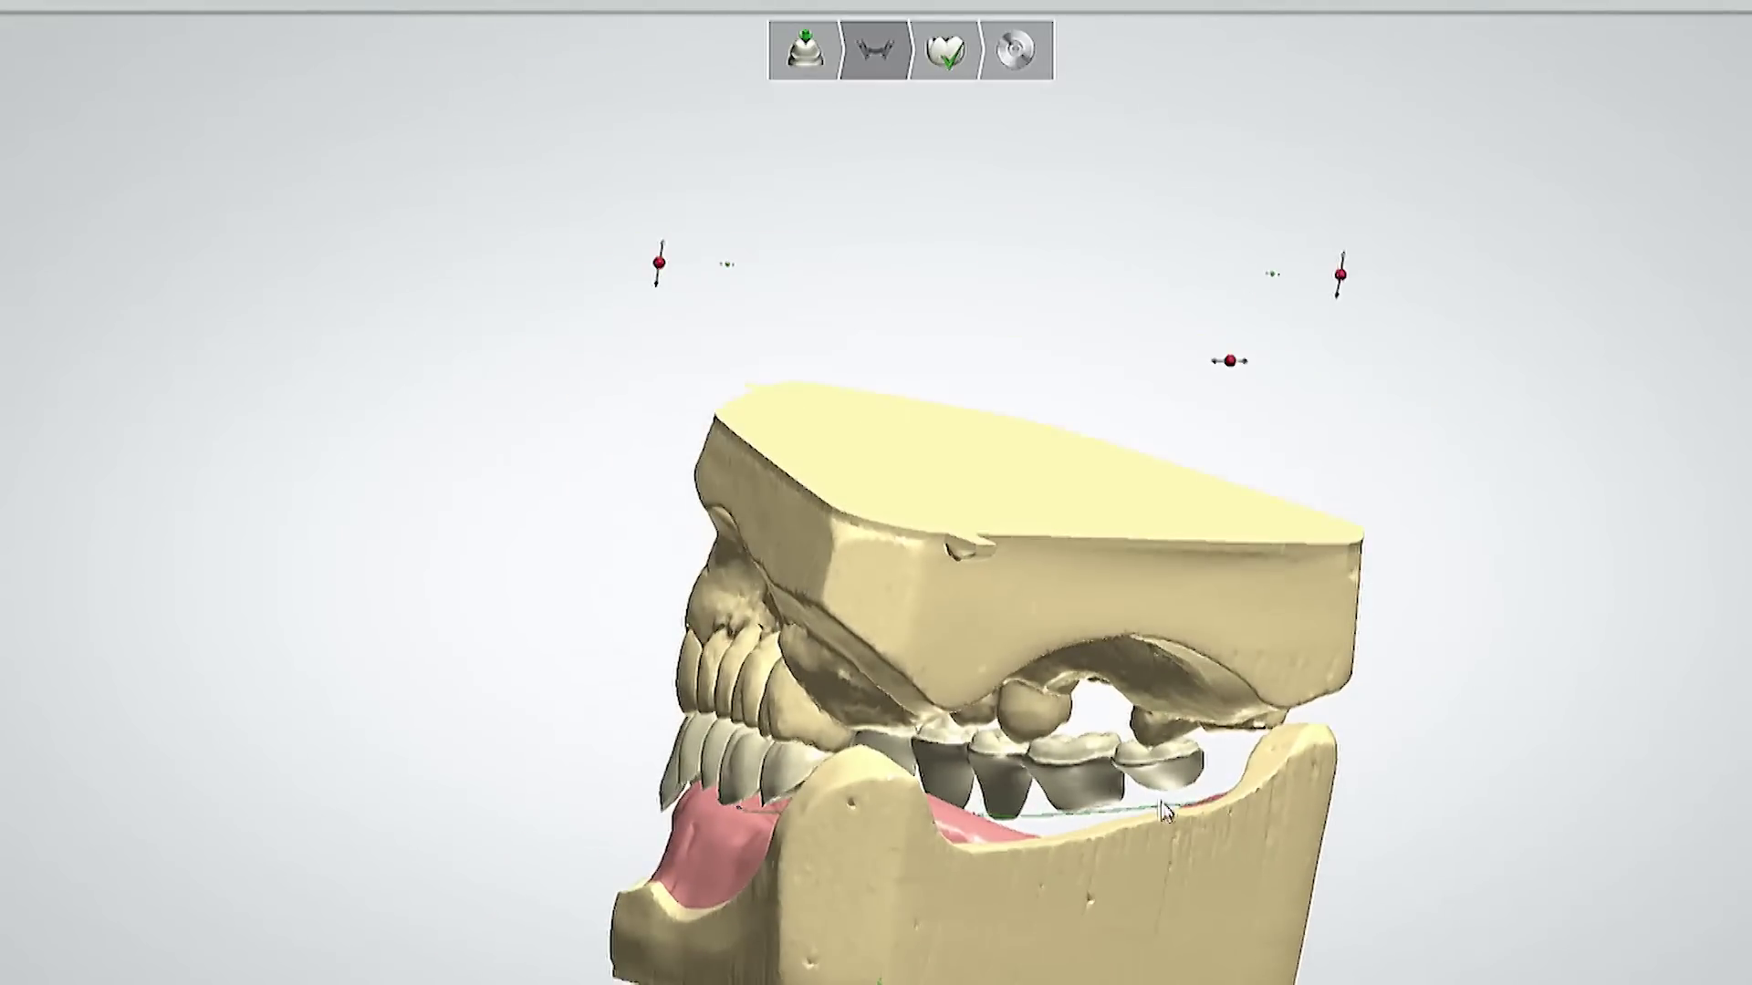
scroll(1161, 780, "up", 6)
scroll(1022, 476, "down", 6)
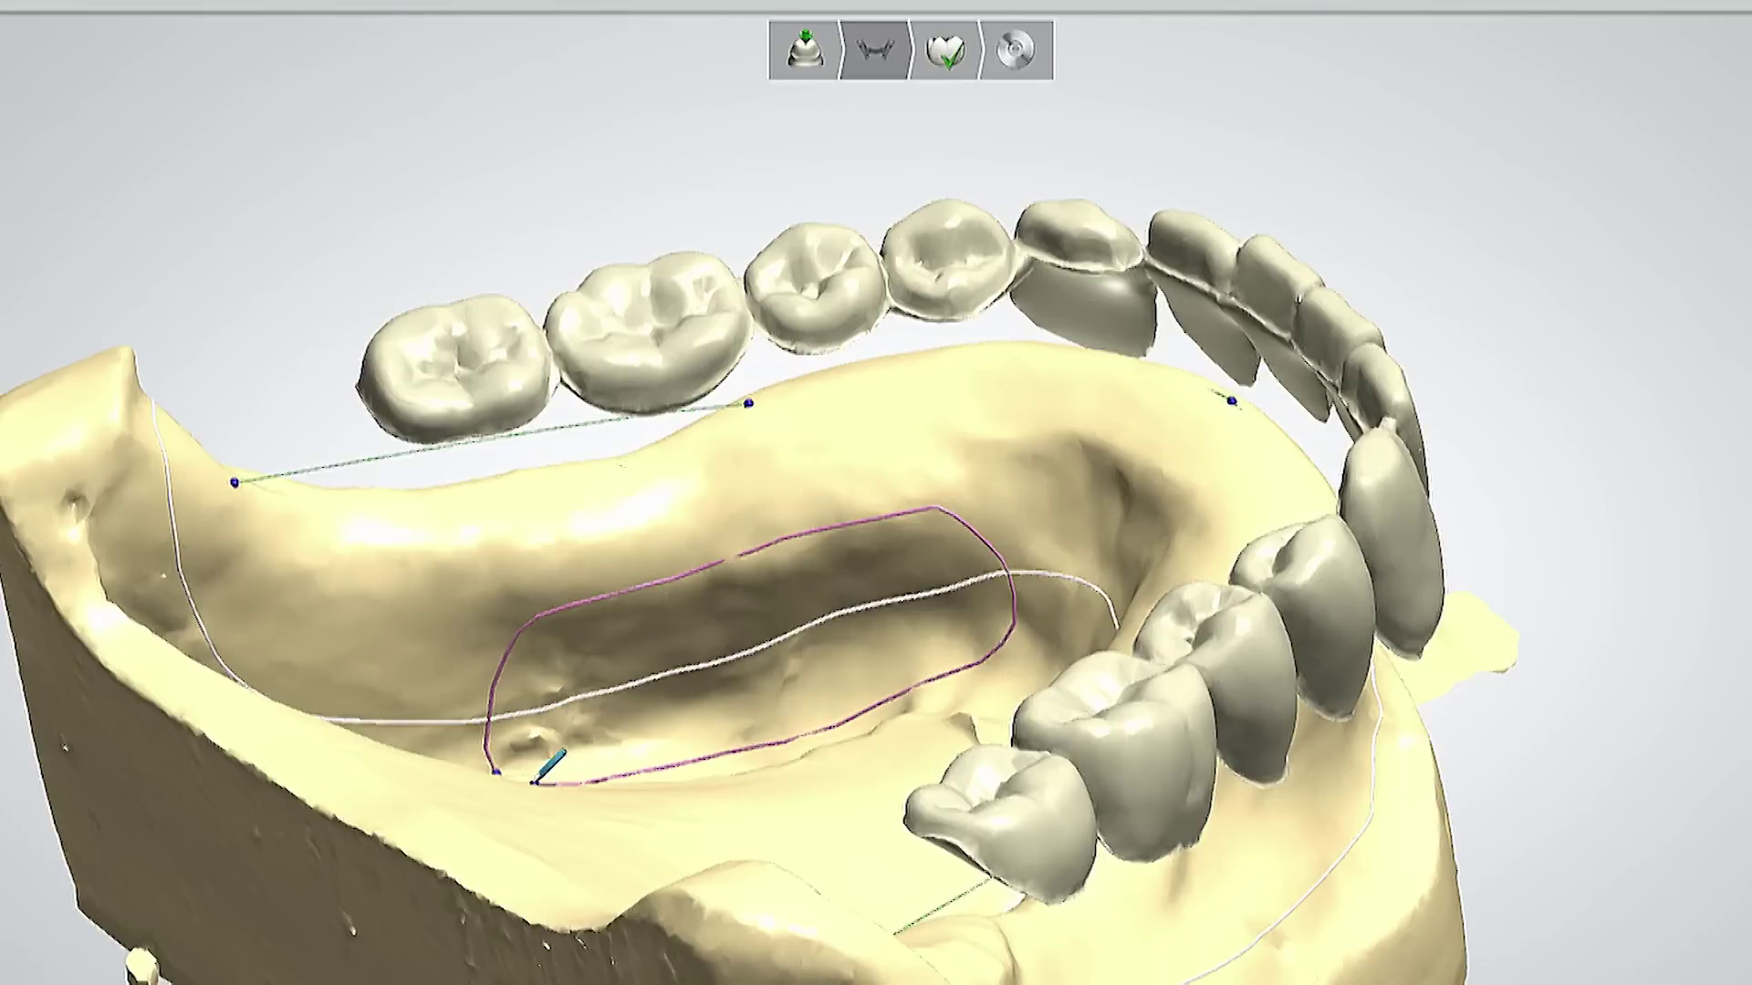
- Close the purple area outline on the lingual slope and smooth its uneven lower edge with fast spline editing
left_click_drag(499, 777, 490, 775)
right_click_drag(522, 815, 536, 796)
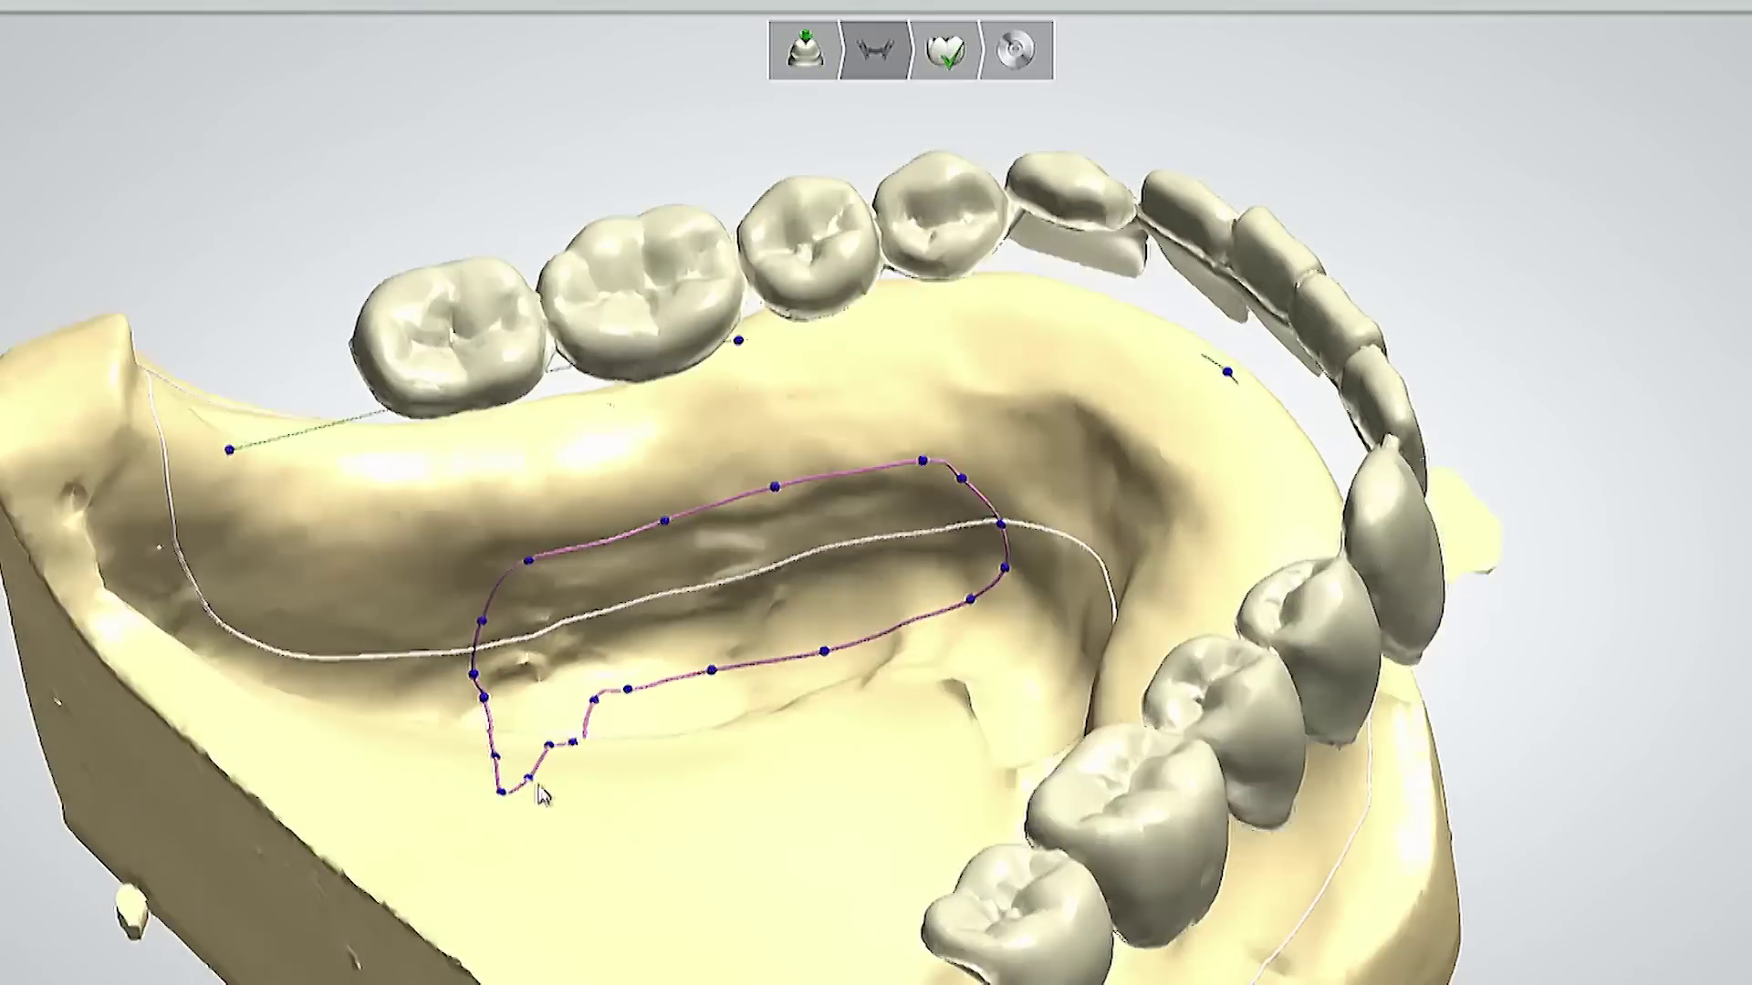
scroll(535, 792, "up", 4)
right_click(598, 744)
left_click(675, 847)
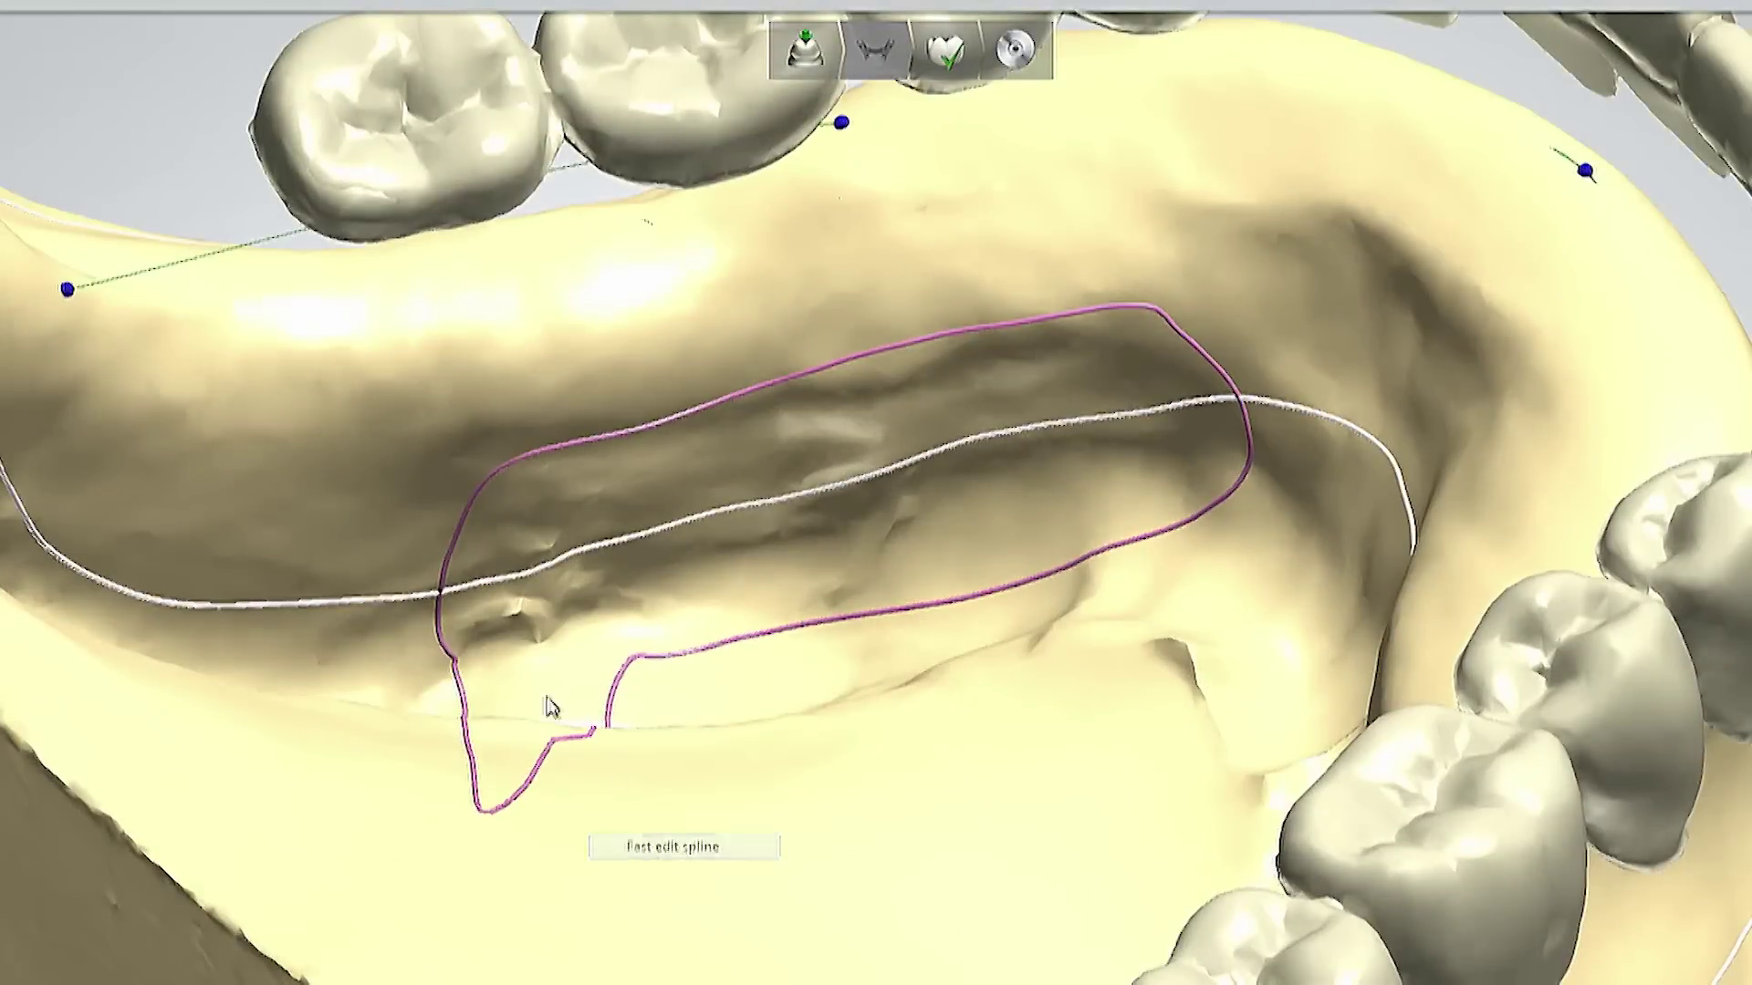
left_click_drag(620, 659, 646, 664)
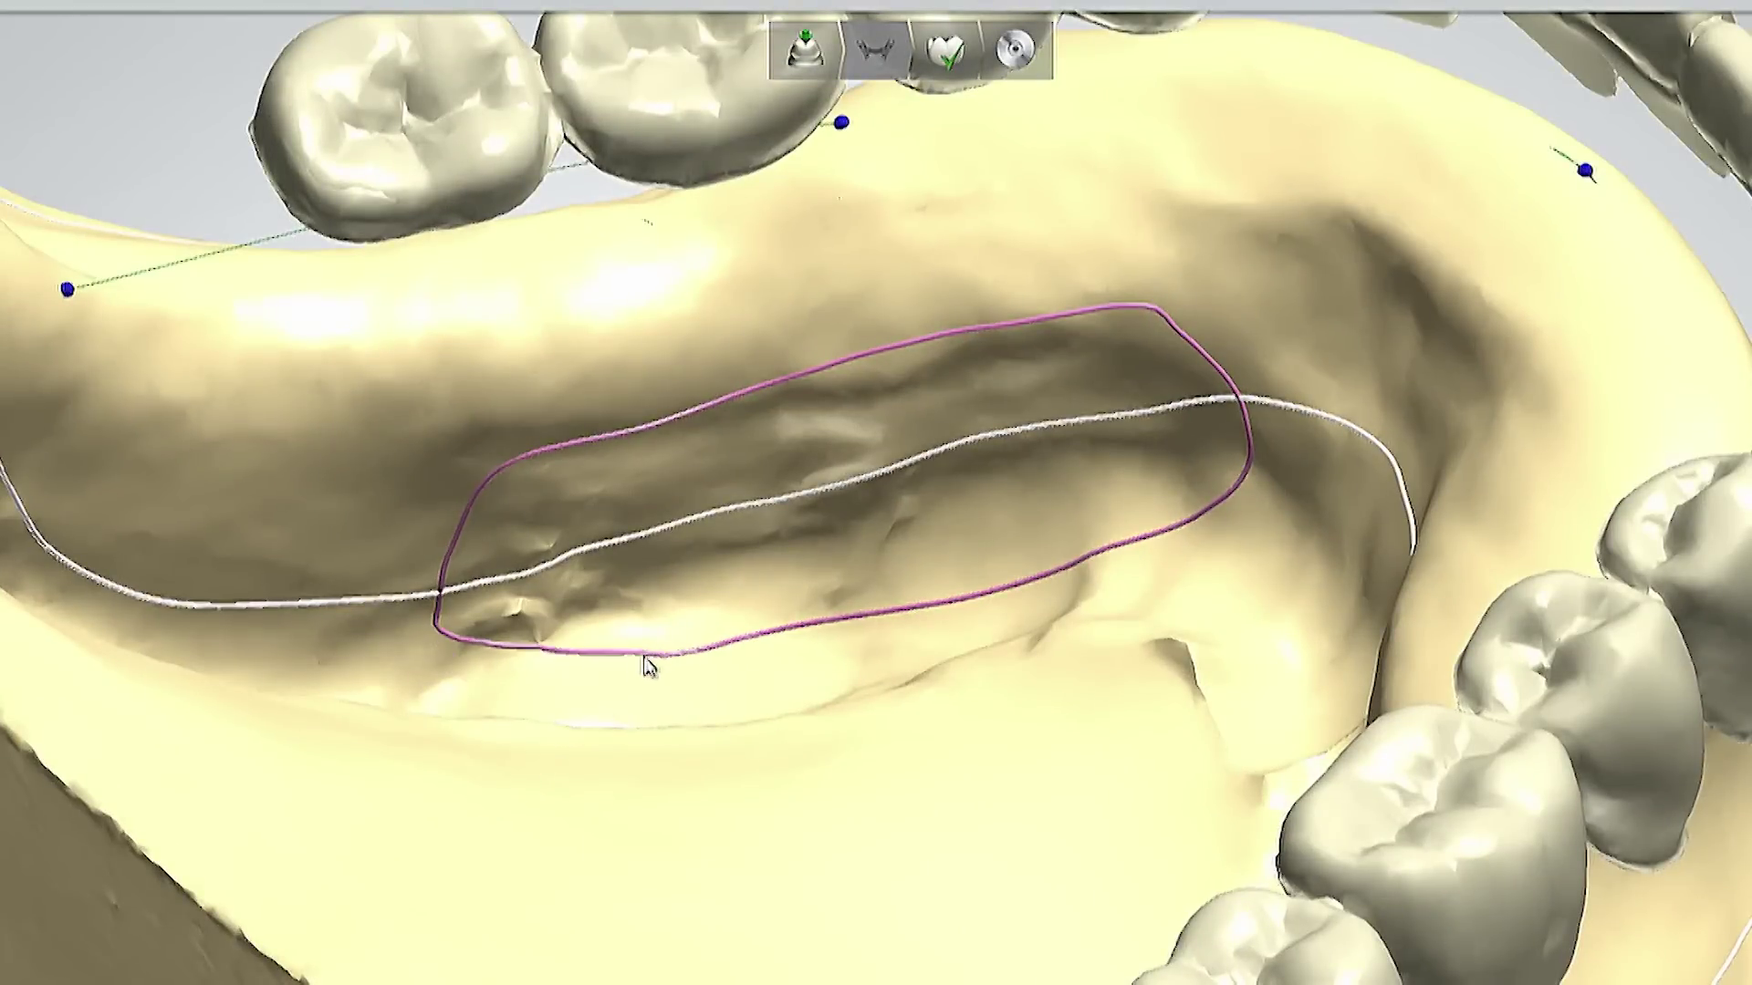
- Sculpt the denture gingiva along the buccal side of the two molars on the patient's right
scroll(489, 653, "down", 5)
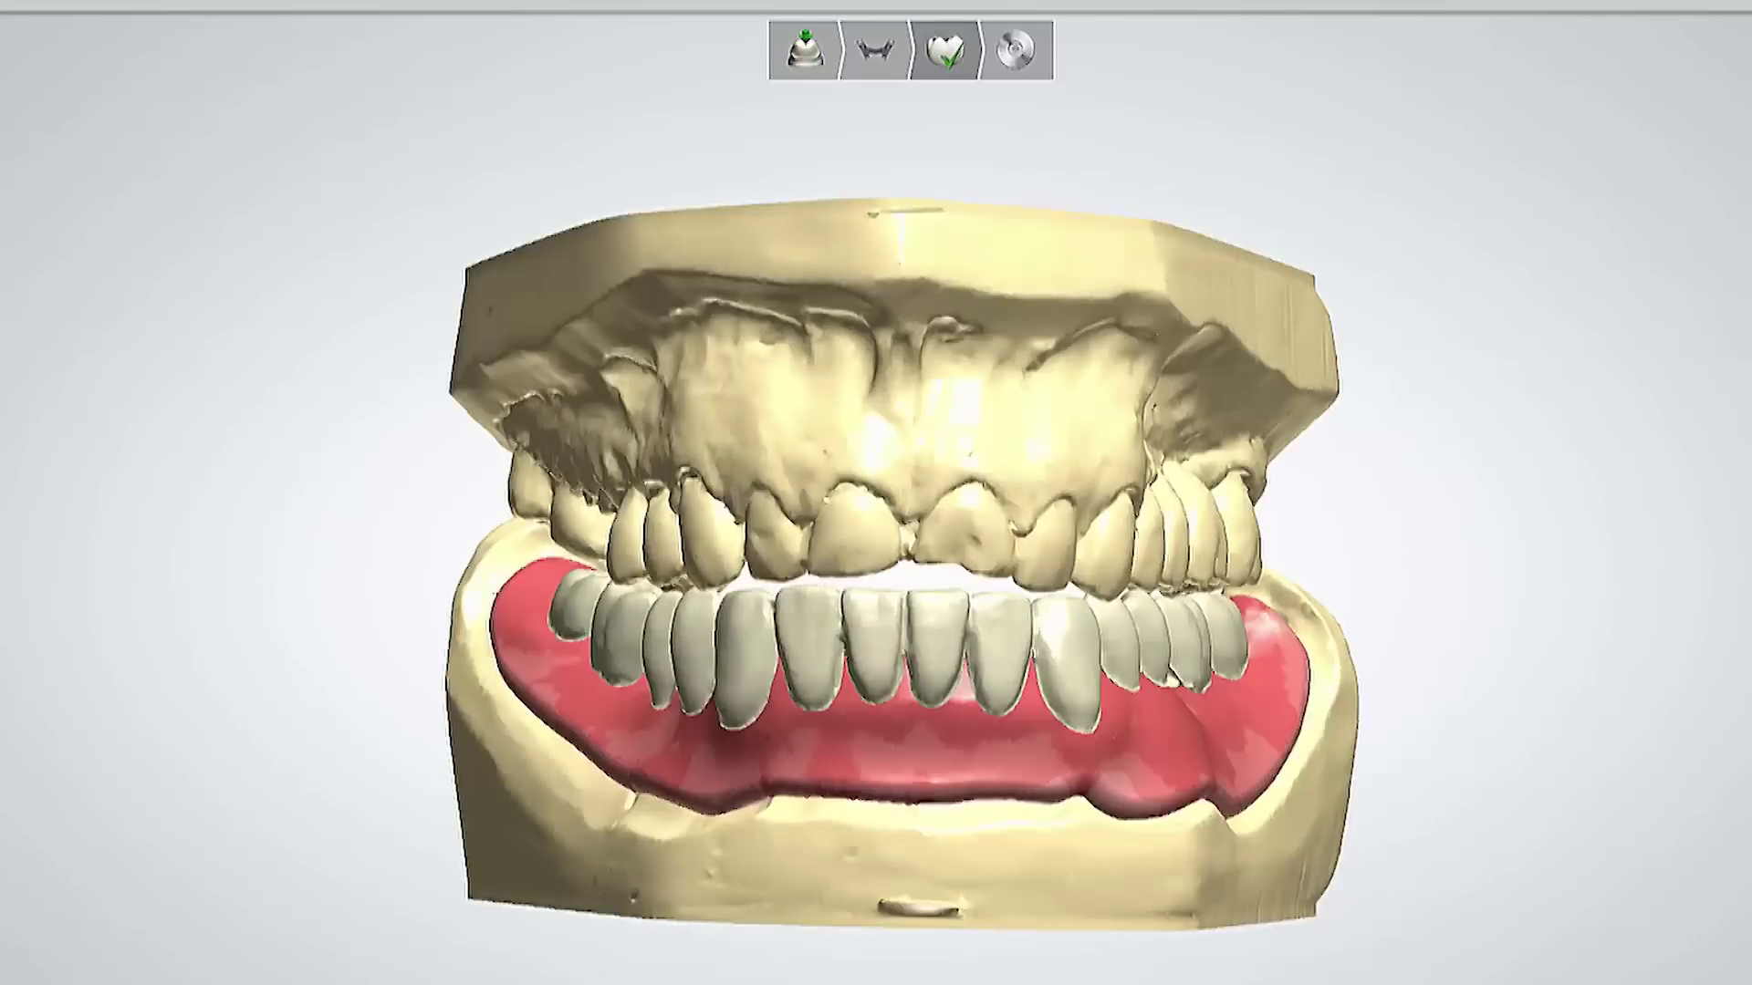
right_click_drag(1596, 119, 1596, 239)
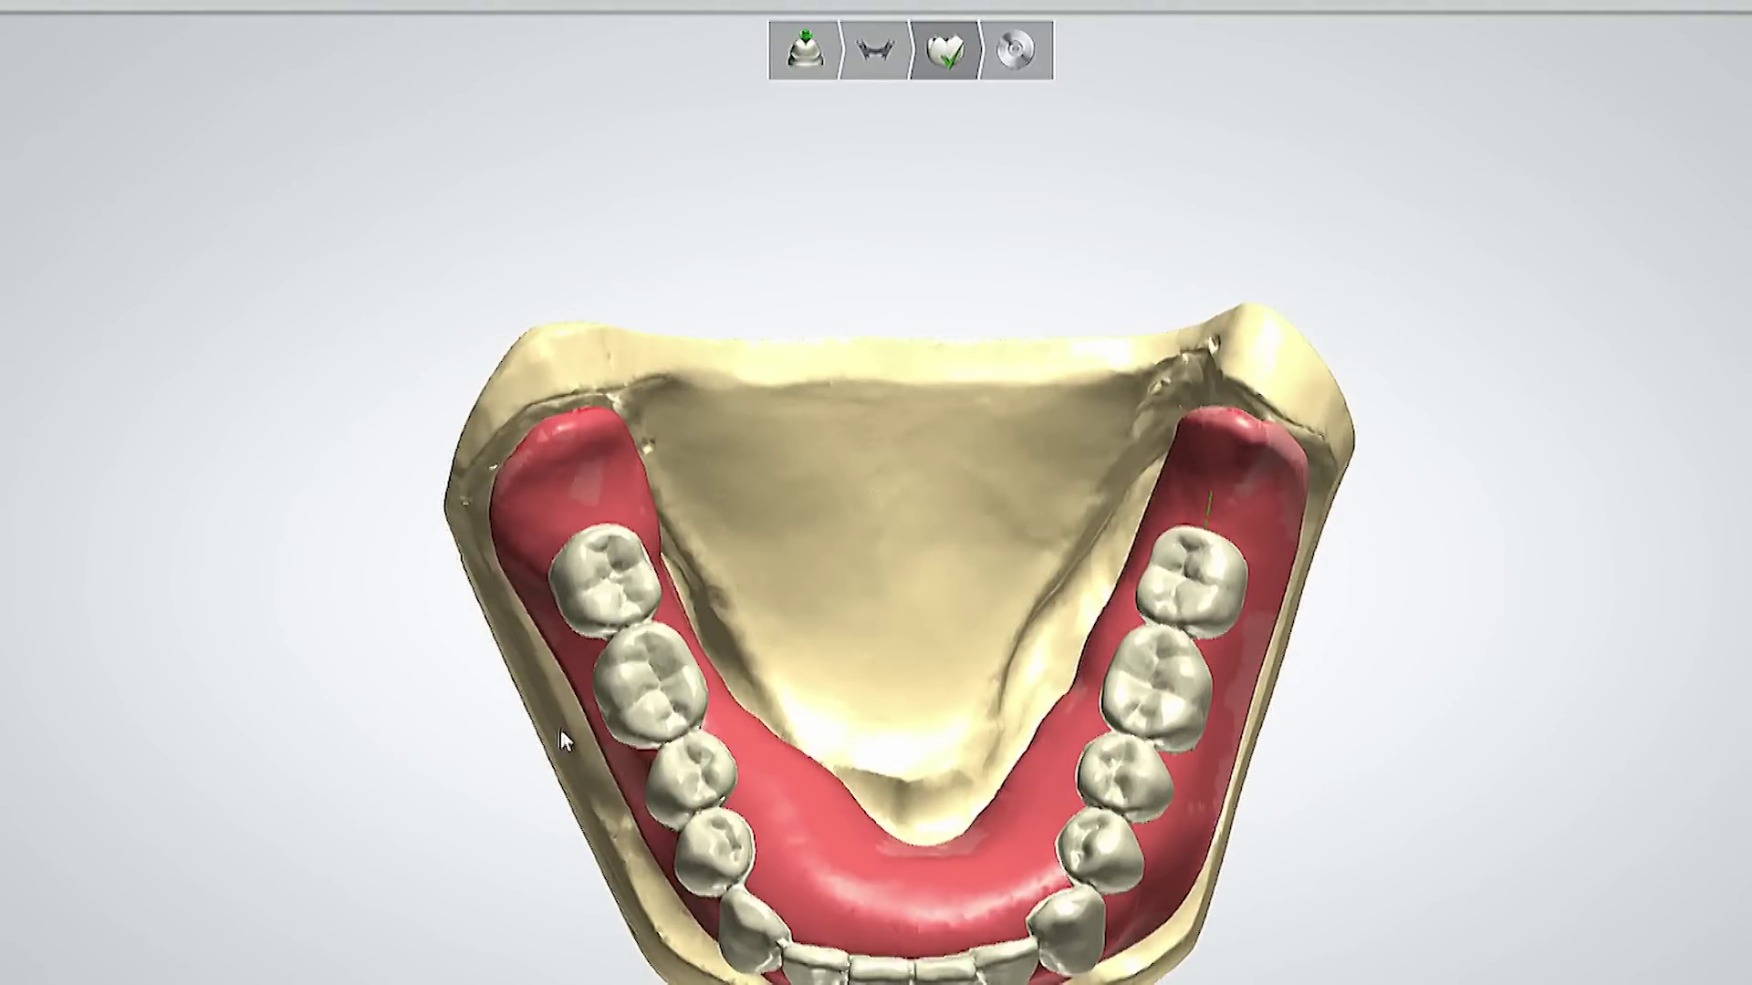
scroll(551, 619, "up", 4)
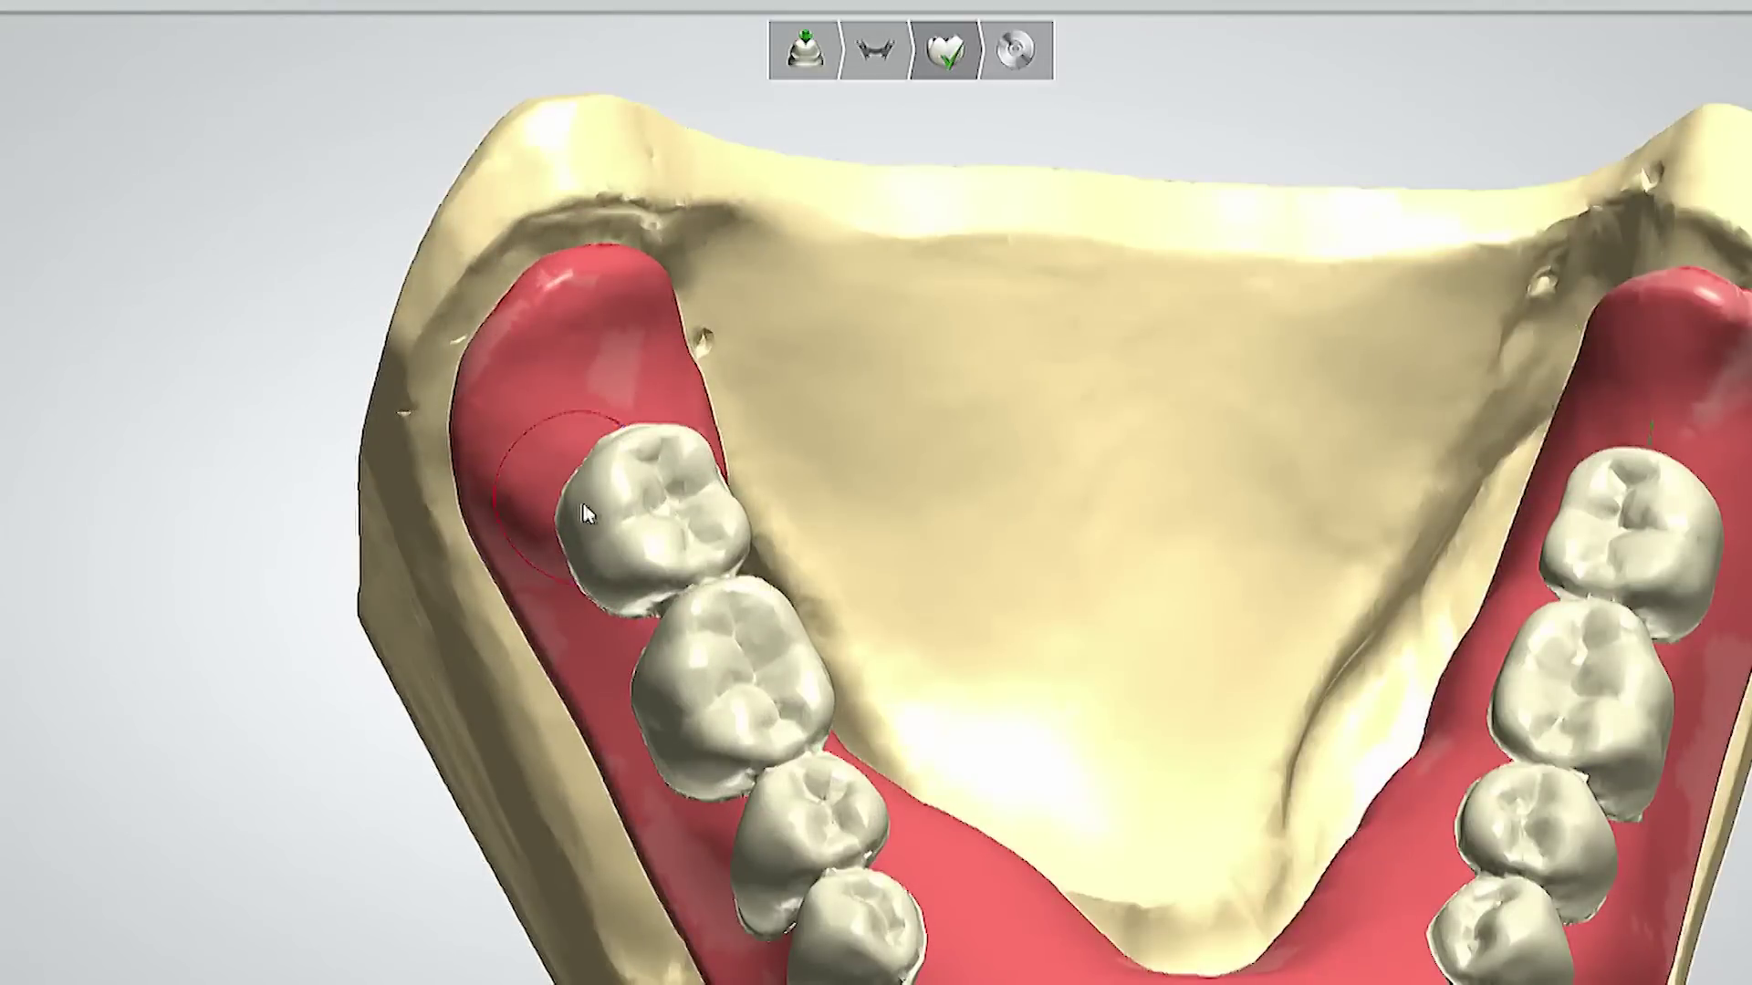
mouse_move(575, 538)
left_mouse_down()
mouse_move(565, 502)
mouse_move(570, 593)
mouse_move(579, 462)
mouse_move(588, 613)
left_mouse_up()
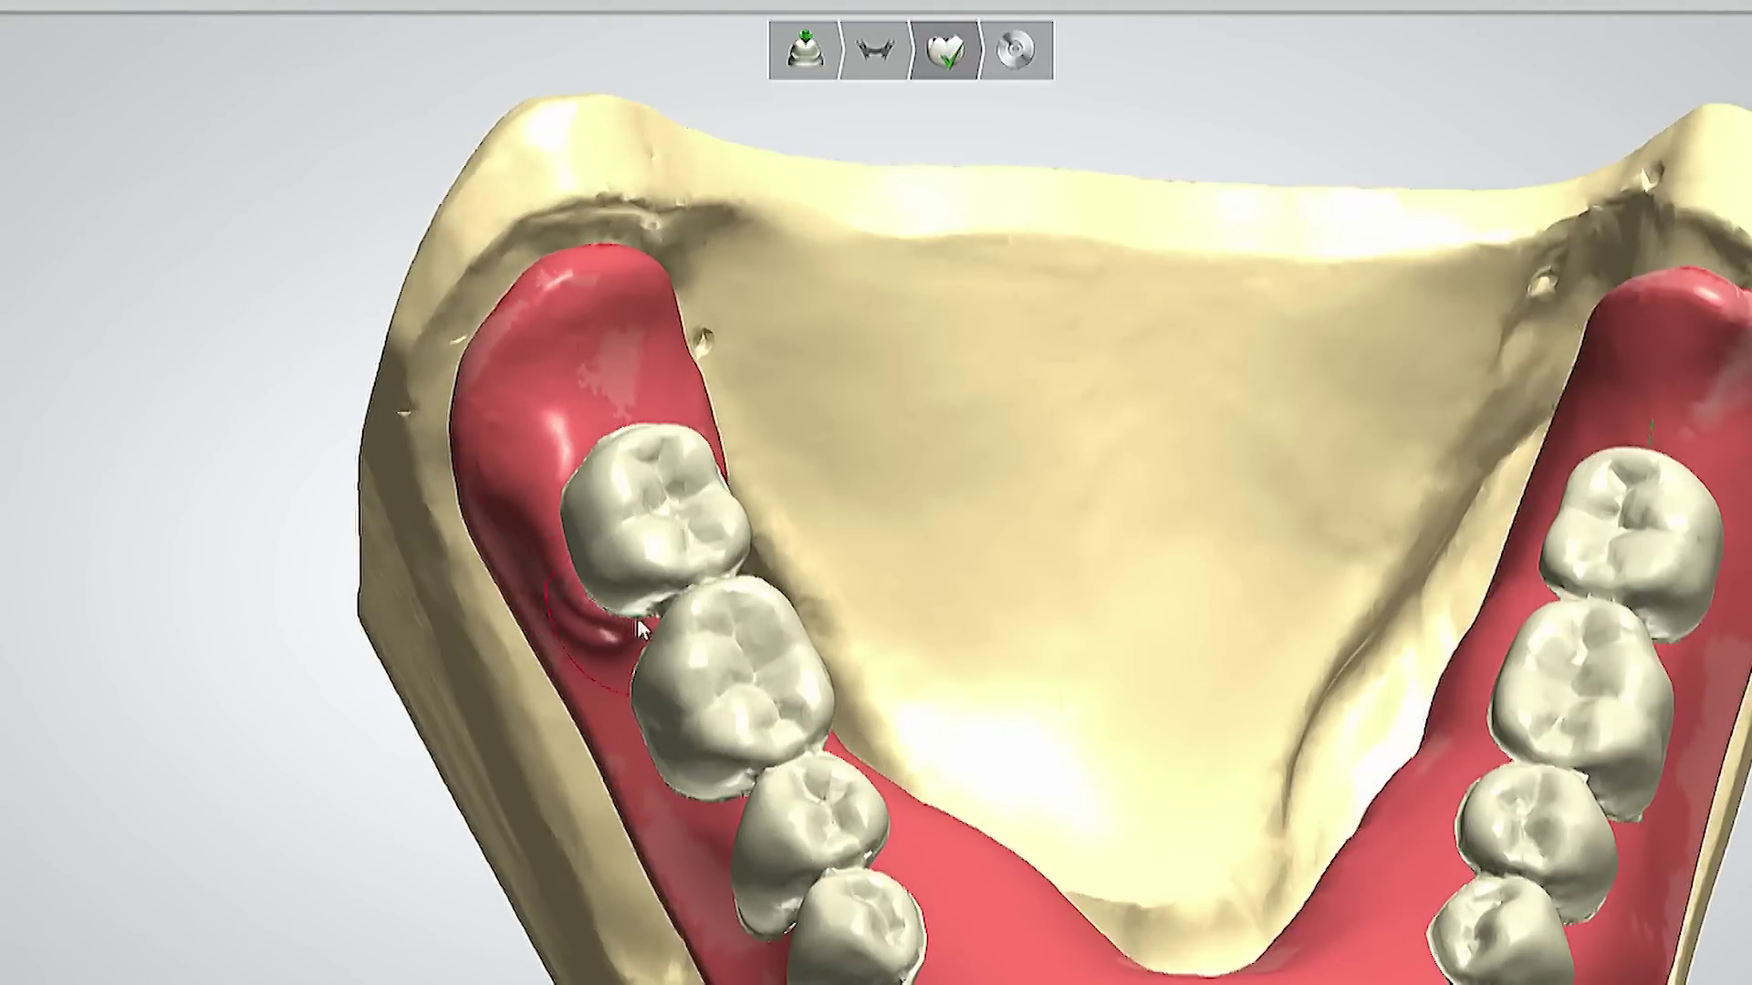
scroll(639, 628, "up", 4)
mouse_move(713, 582)
left_mouse_down()
mouse_move(656, 768)
mouse_move(765, 884)
mouse_move(743, 909)
mouse_move(660, 699)
mouse_move(680, 827)
left_mouse_up()
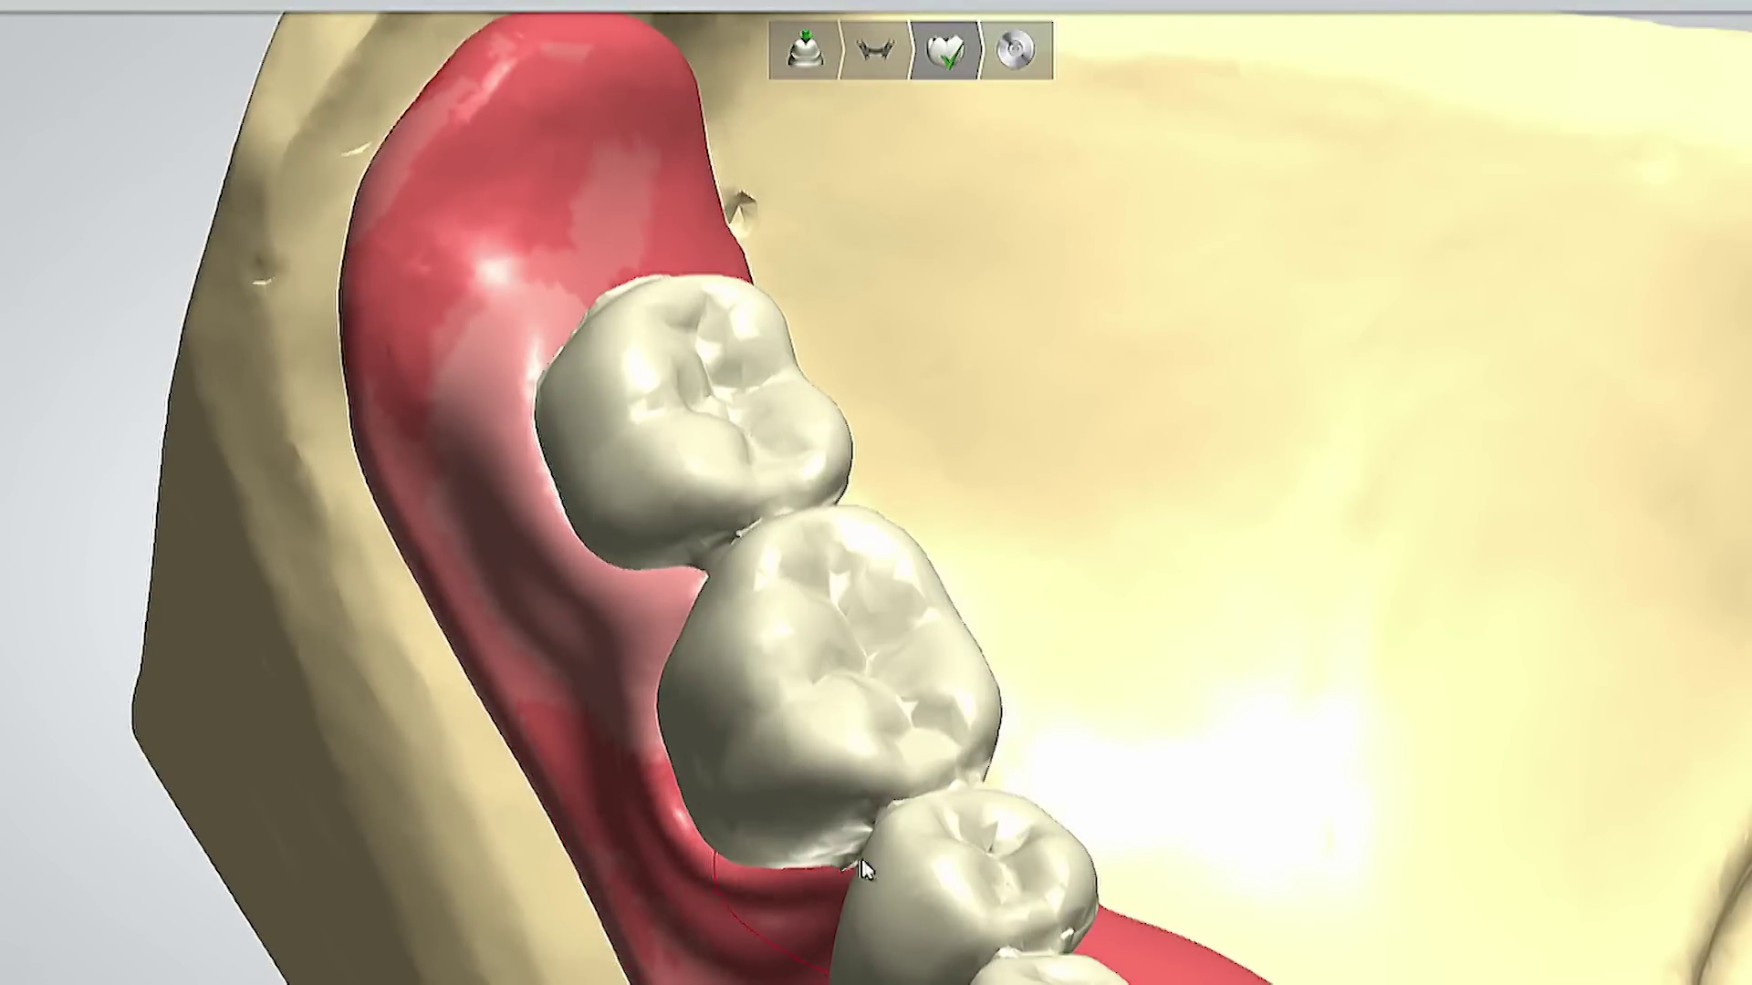
left_click_drag(862, 861, 803, 884)
- Sculpt the gingiva contour around the buccal neck of the second premolar on the patient's right
scroll(612, 640, "down", 3)
scroll(746, 876, "up", 4)
left_click_drag(783, 670, 723, 865)
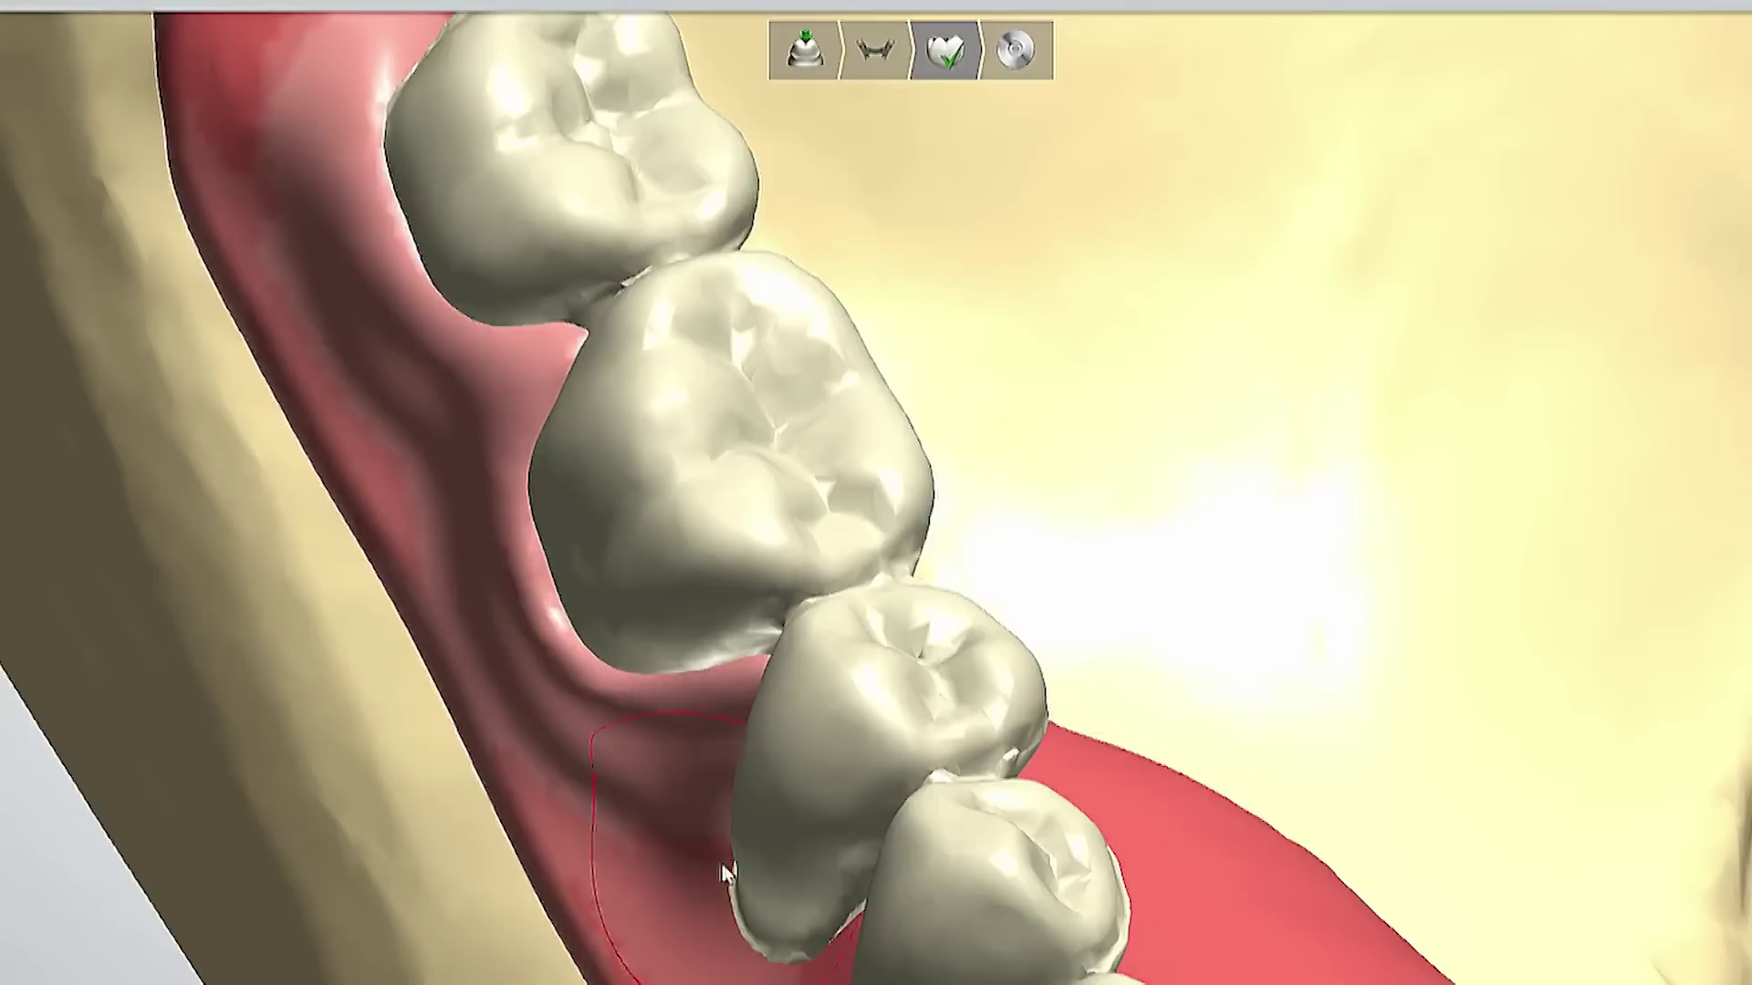
scroll(795, 739, "down", 4)
scroll(745, 540, "up", 4)
mouse_move(721, 594)
left_mouse_down()
mouse_move(764, 770)
mouse_move(890, 725)
left_mouse_up()
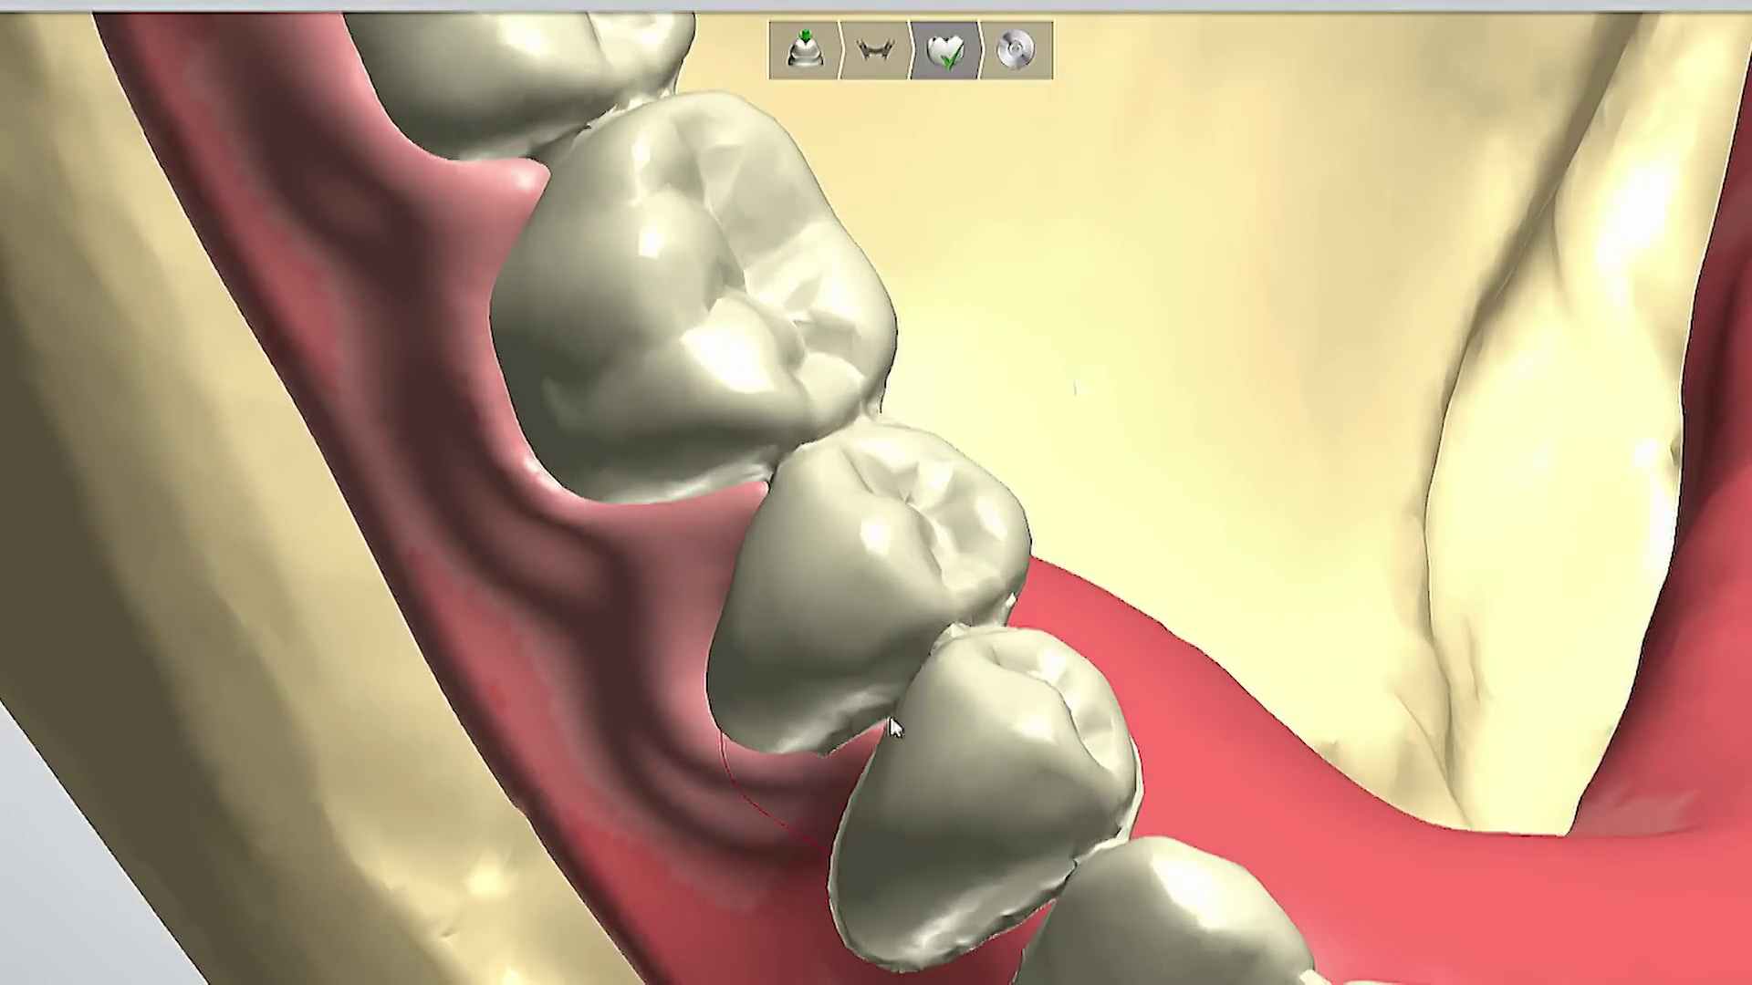
- Sculpt the gingiva contour around the buccal neck of the first premolar on the patient's right
scroll(900, 704, "down", 4)
scroll(523, 578, "up", 3)
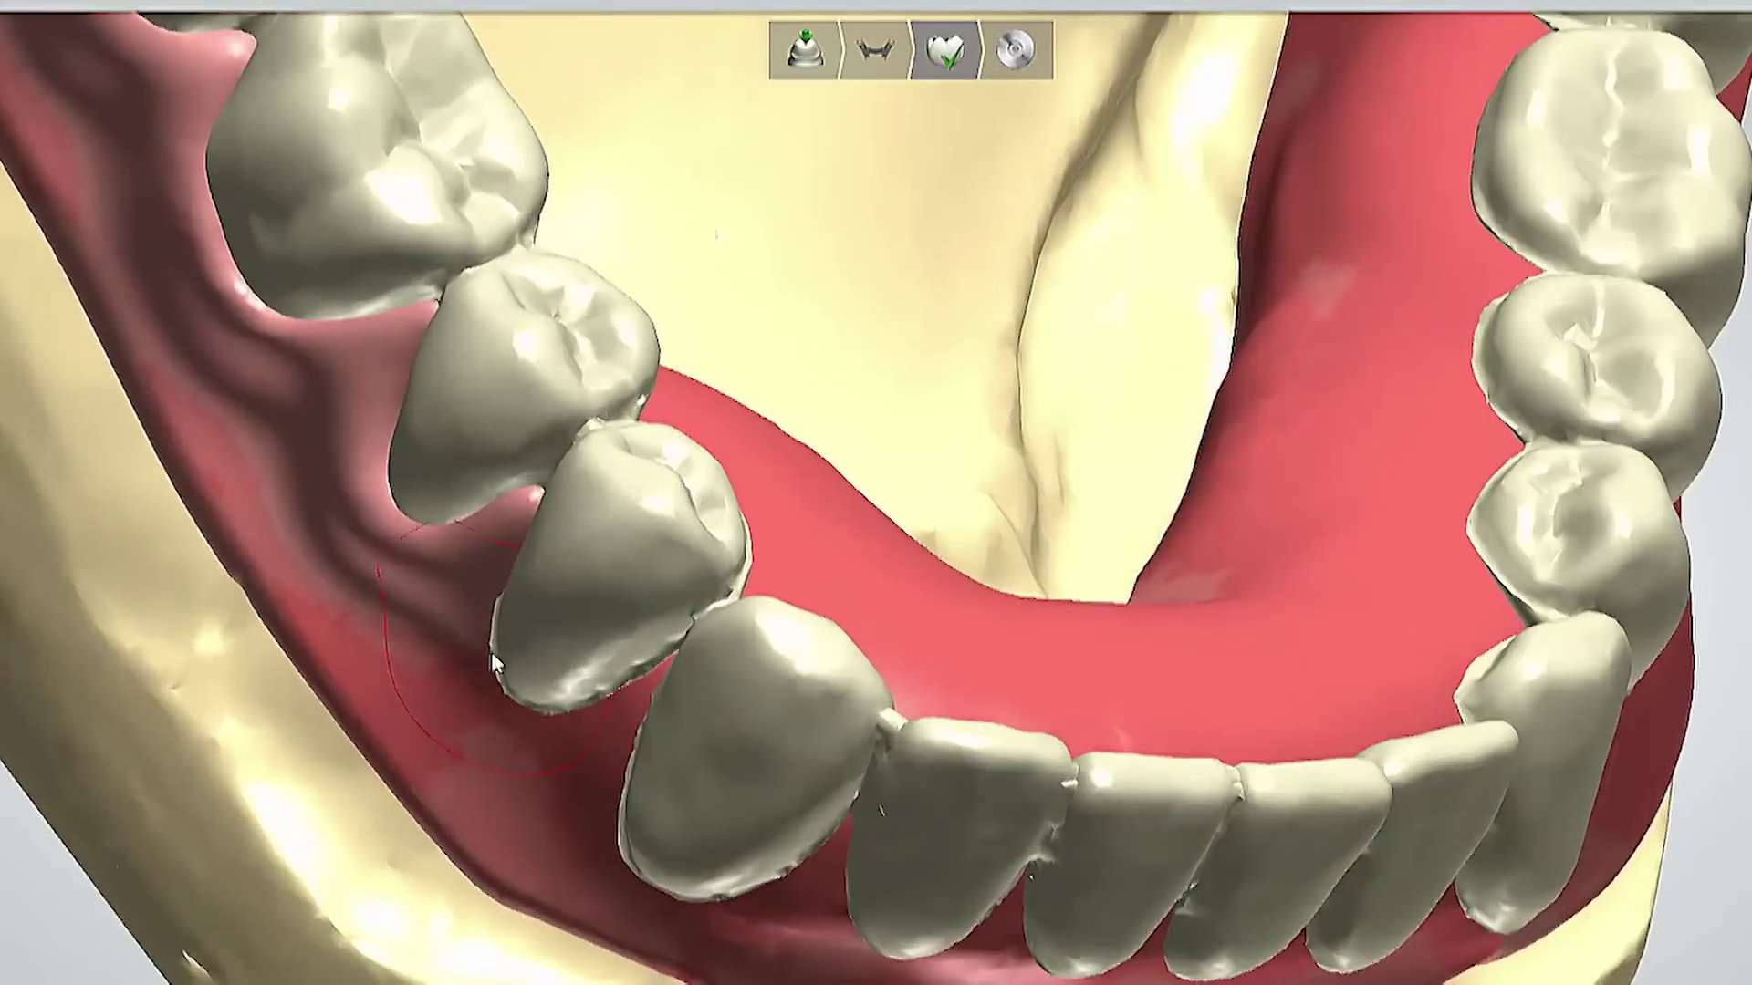
scroll(502, 709, "down", 2)
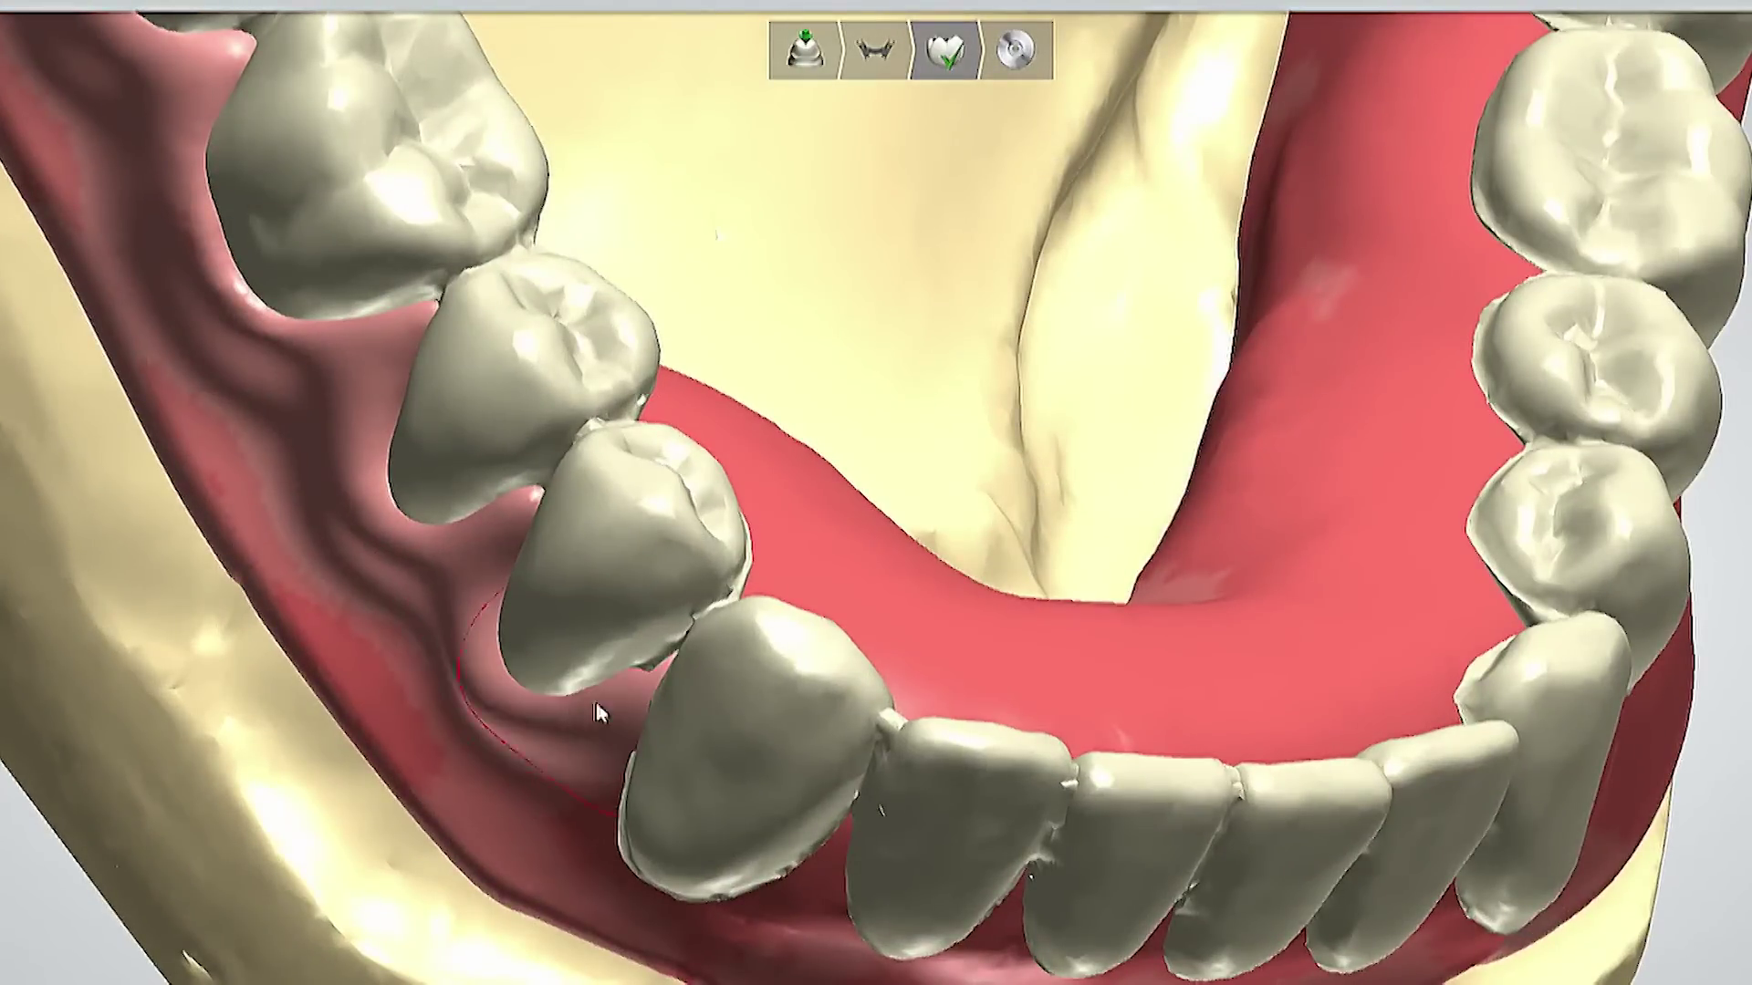
- Sculpt the gingiva contour around the labial neck of the canine on the patient's right
scroll(671, 665, "down", 2)
scroll(538, 832, "up", 4)
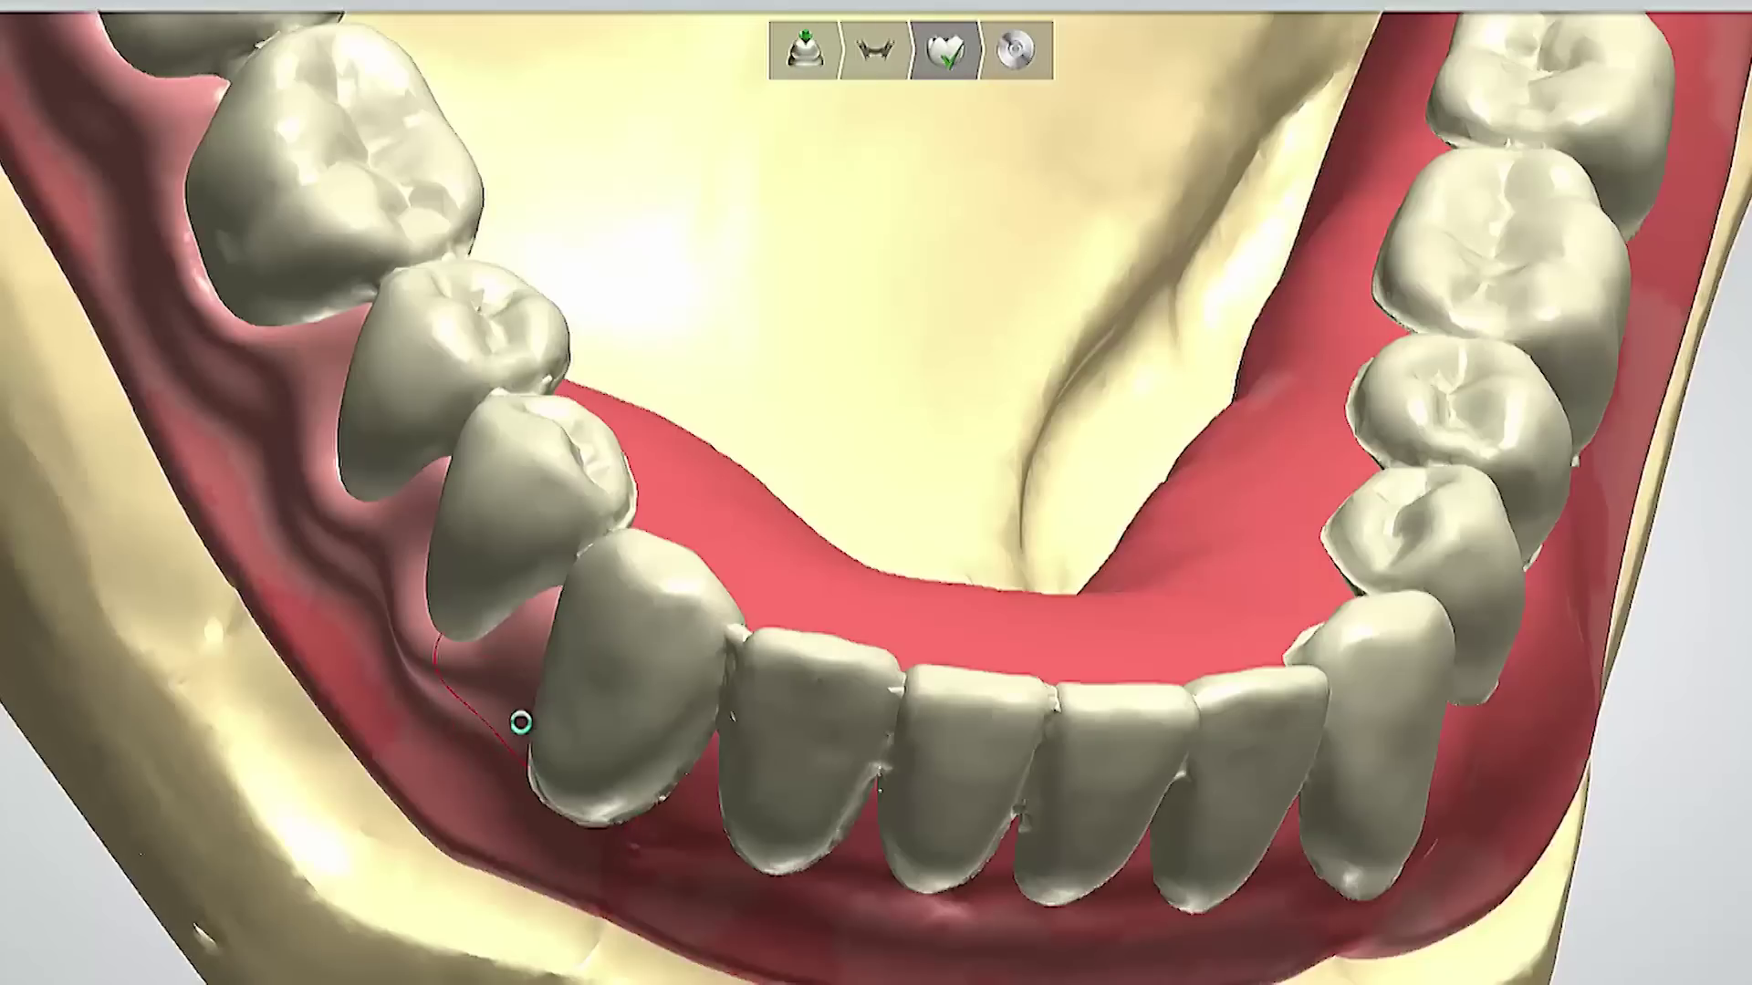
scroll(490, 713, "up", 3)
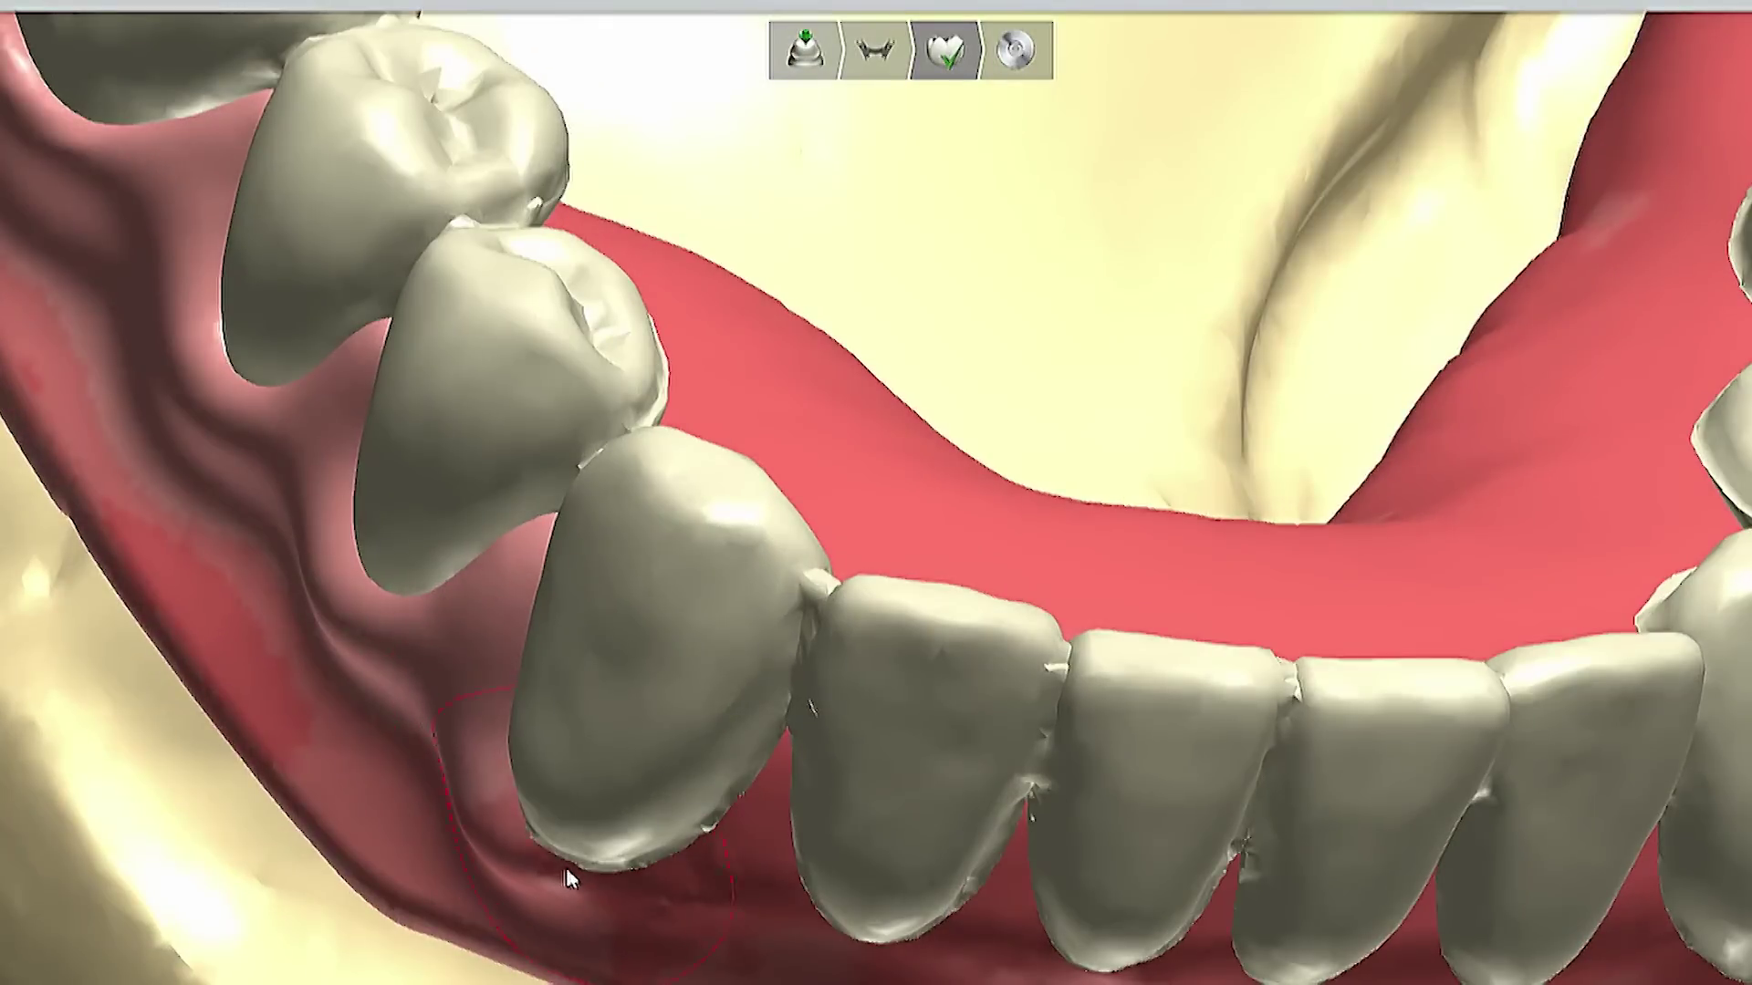
- Sculpt the labial gingiva and papillae around the lateral and central incisors, working from the patient's right canine toward the midline
scroll(478, 731, "down", 6)
mouse_move(478, 730)
right_mouse_down()
mouse_move(496, 758)
mouse_move(406, 874)
mouse_move(421, 730)
right_mouse_up()
scroll(425, 610, "up", 4)
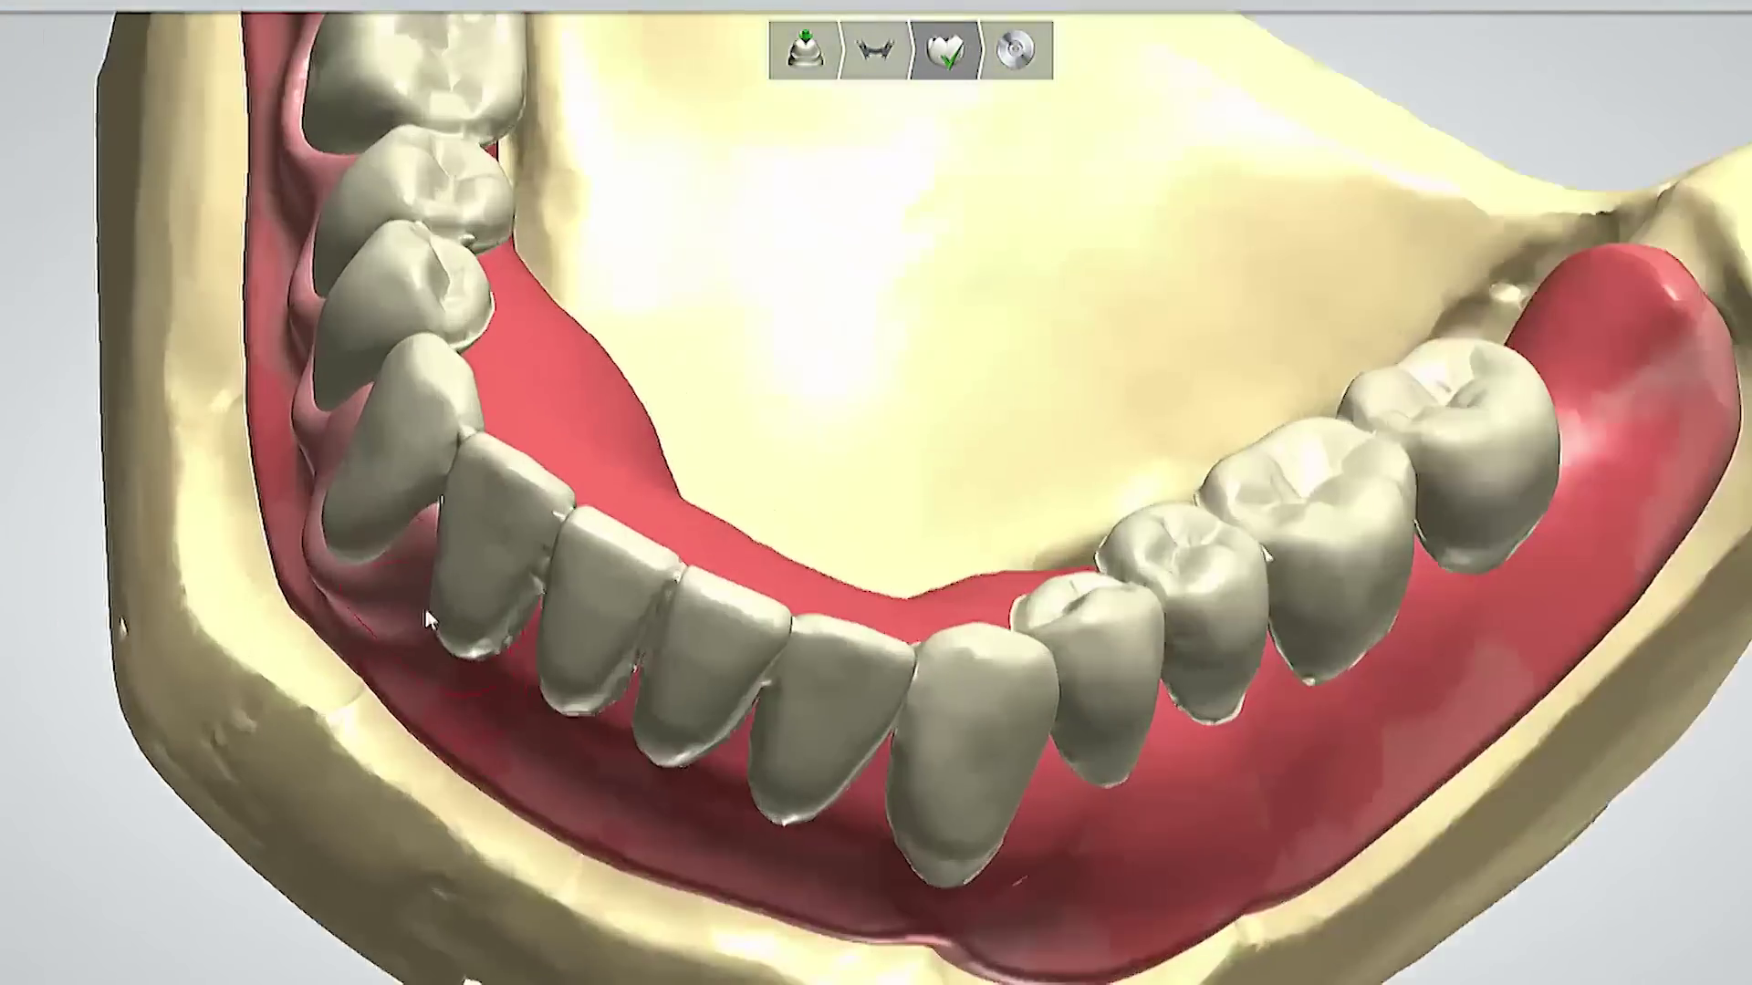
mouse_move(580, 582)
left_mouse_down()
mouse_move(418, 666)
mouse_move(597, 582)
left_mouse_up()
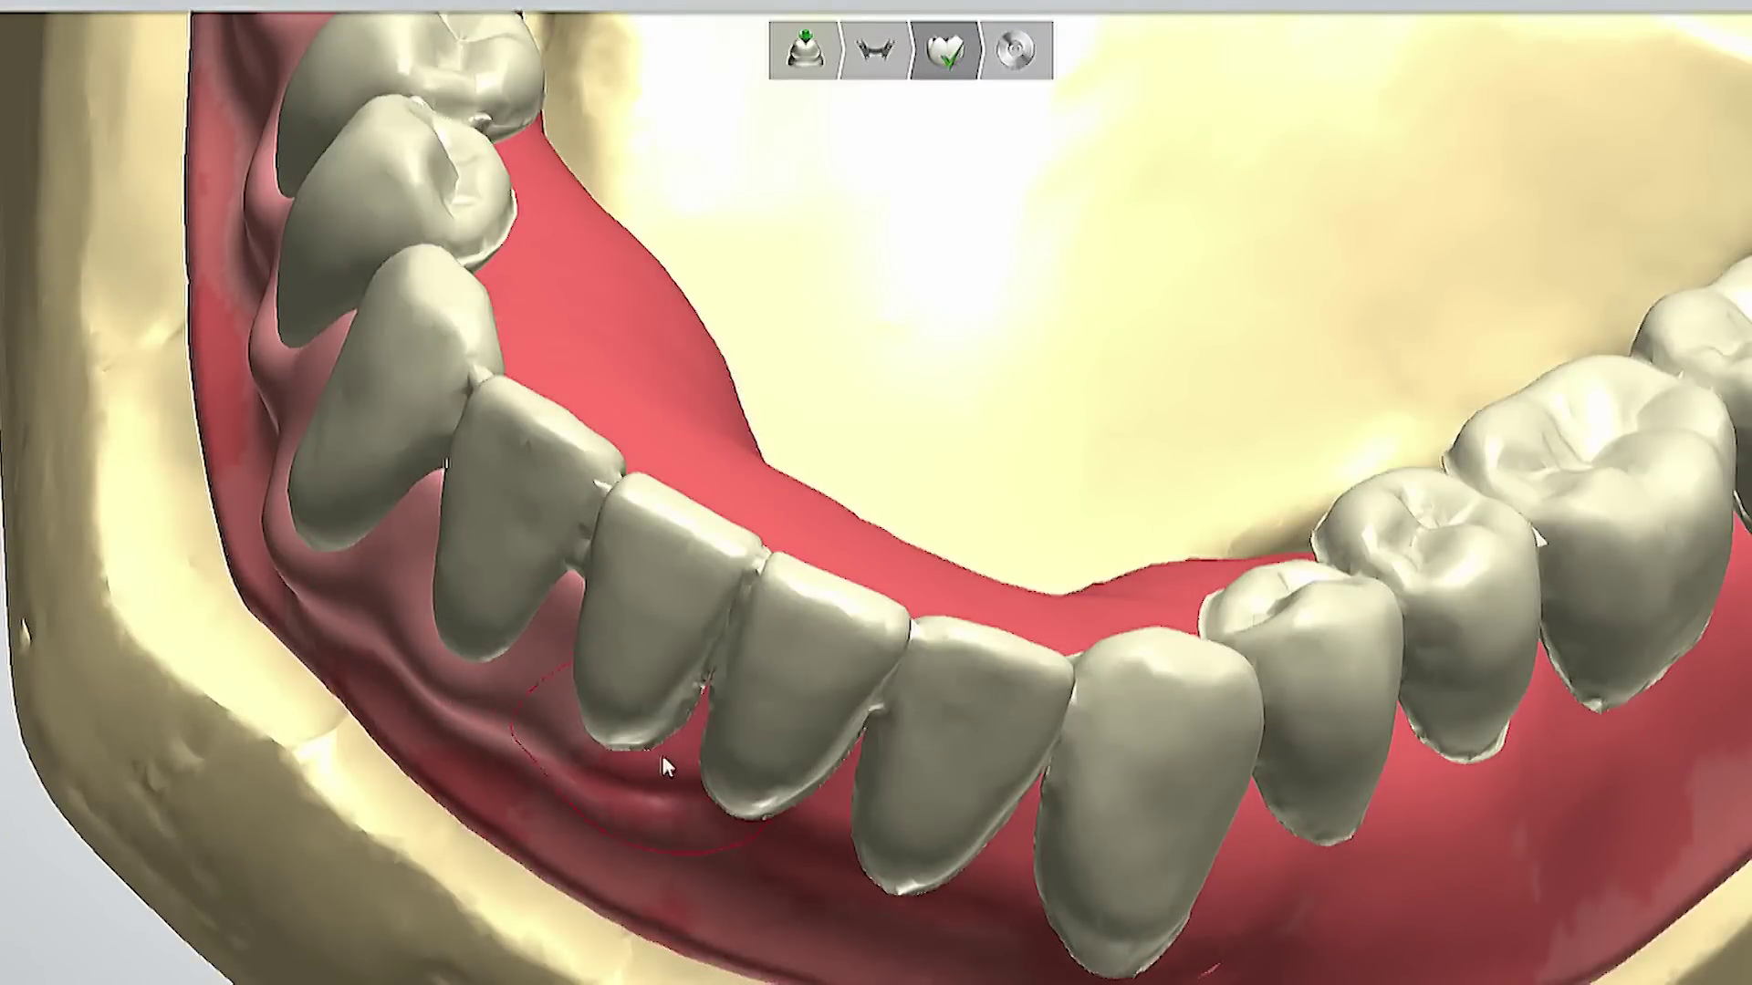
left_click_drag(559, 711, 698, 723)
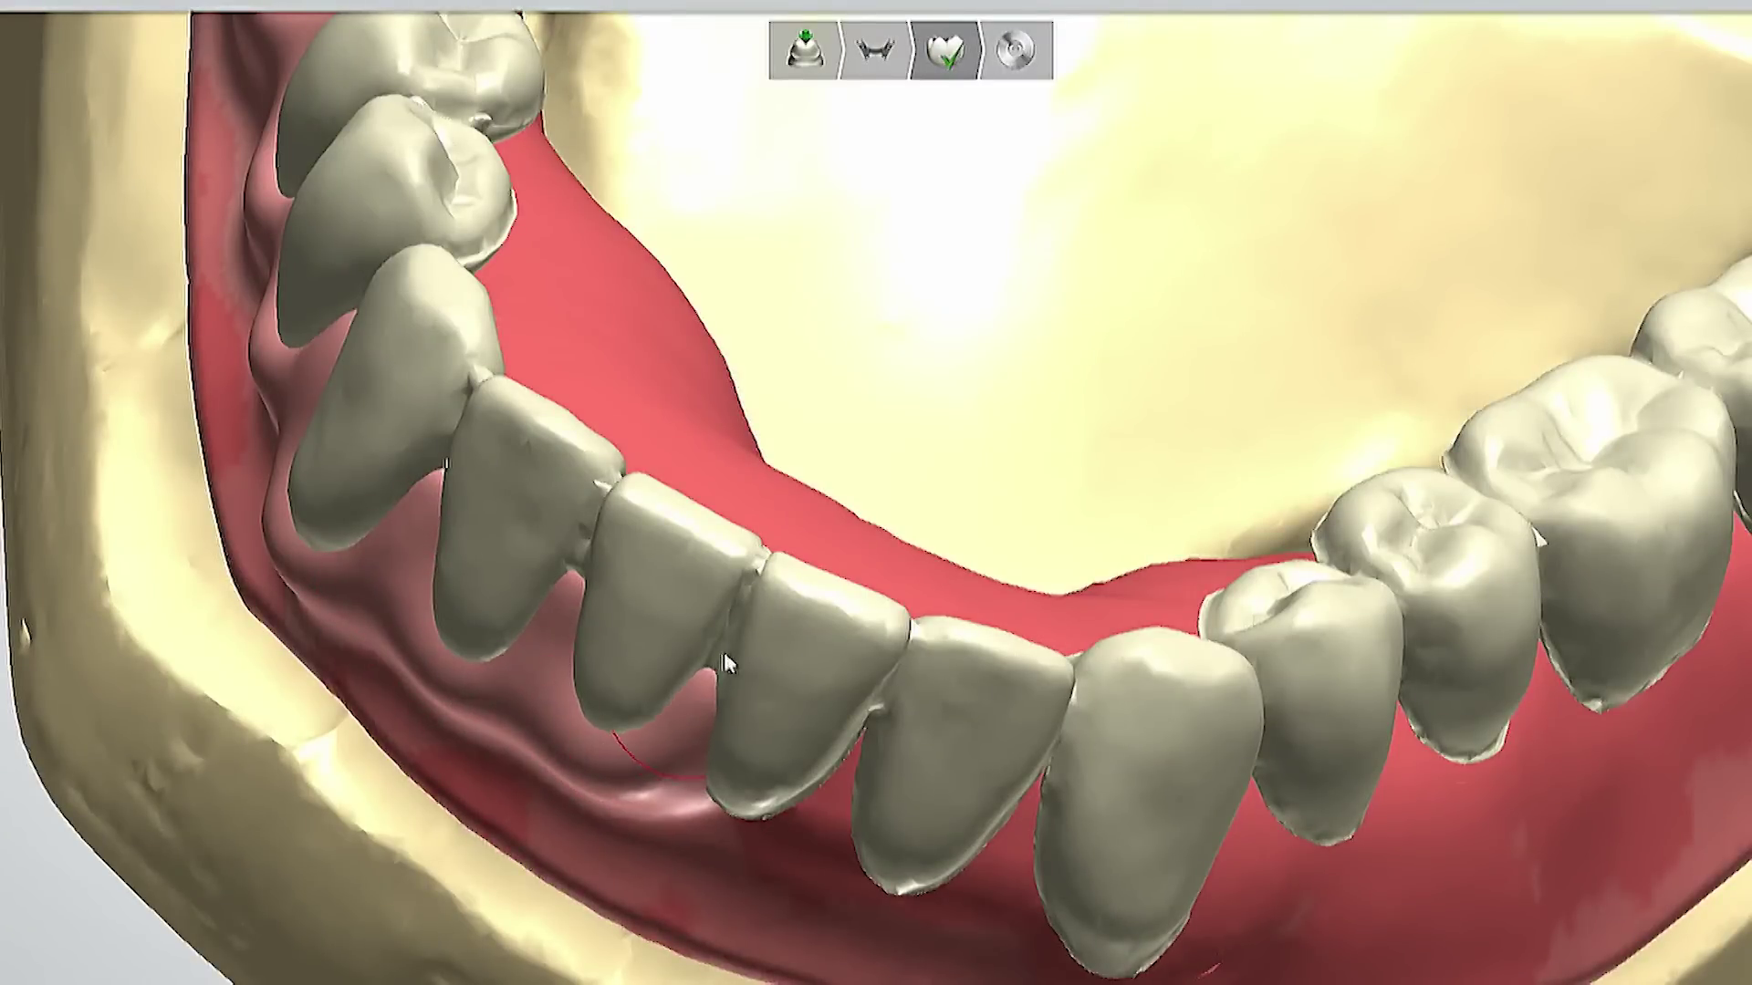
- Smooth the lingual gingiva slope below the molars on the patient's left
scroll(509, 790, "down", 3)
right_click_drag(509, 790, 576, 709)
scroll(570, 698, "up", 3)
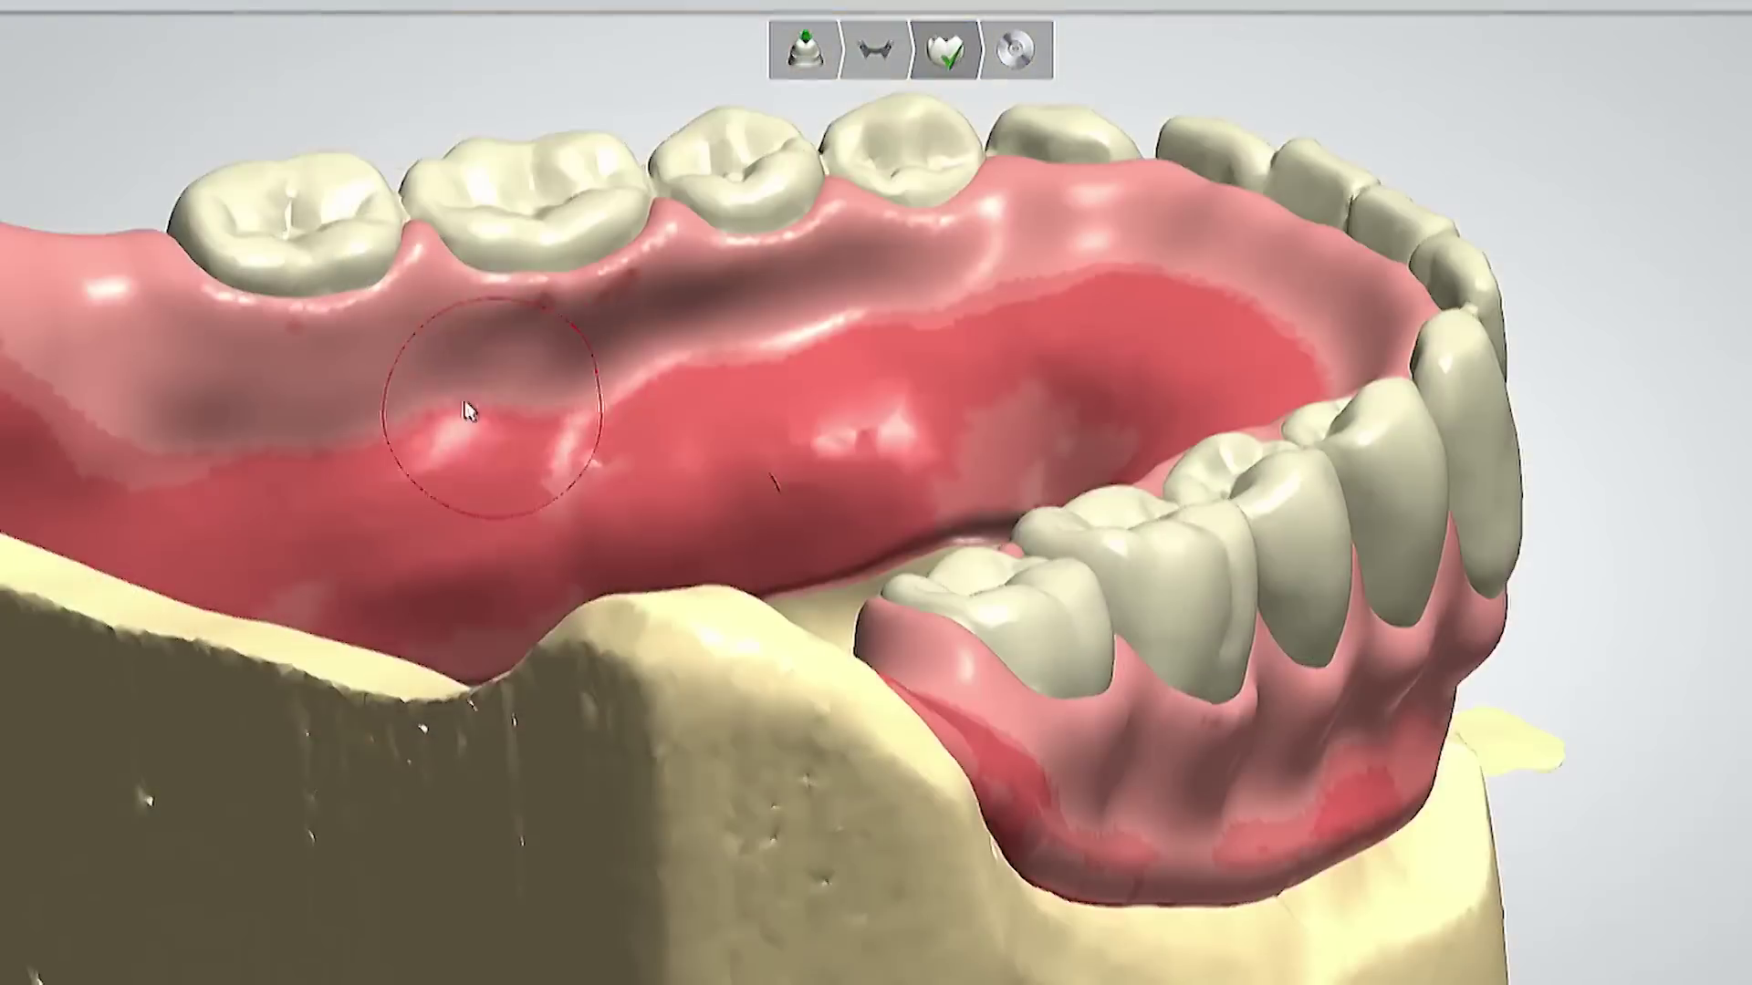
mouse_move(469, 407)
right_mouse_down()
mouse_move(547, 735)
mouse_move(485, 467)
right_mouse_up()
mouse_move(484, 467)
left_mouse_down()
mouse_move(460, 547)
mouse_move(556, 328)
mouse_move(547, 281)
mouse_move(442, 532)
mouse_move(441, 584)
left_mouse_up()
right_click_drag(442, 519, 458, 438)
- Sculpt the lingual slope below the molars on the patient's right, hiding the surface colouring temporarily while shaping it
scroll(442, 593, "down", 8)
right_click_drag(775, 629, 882, 633)
scroll(882, 633, "up", 7)
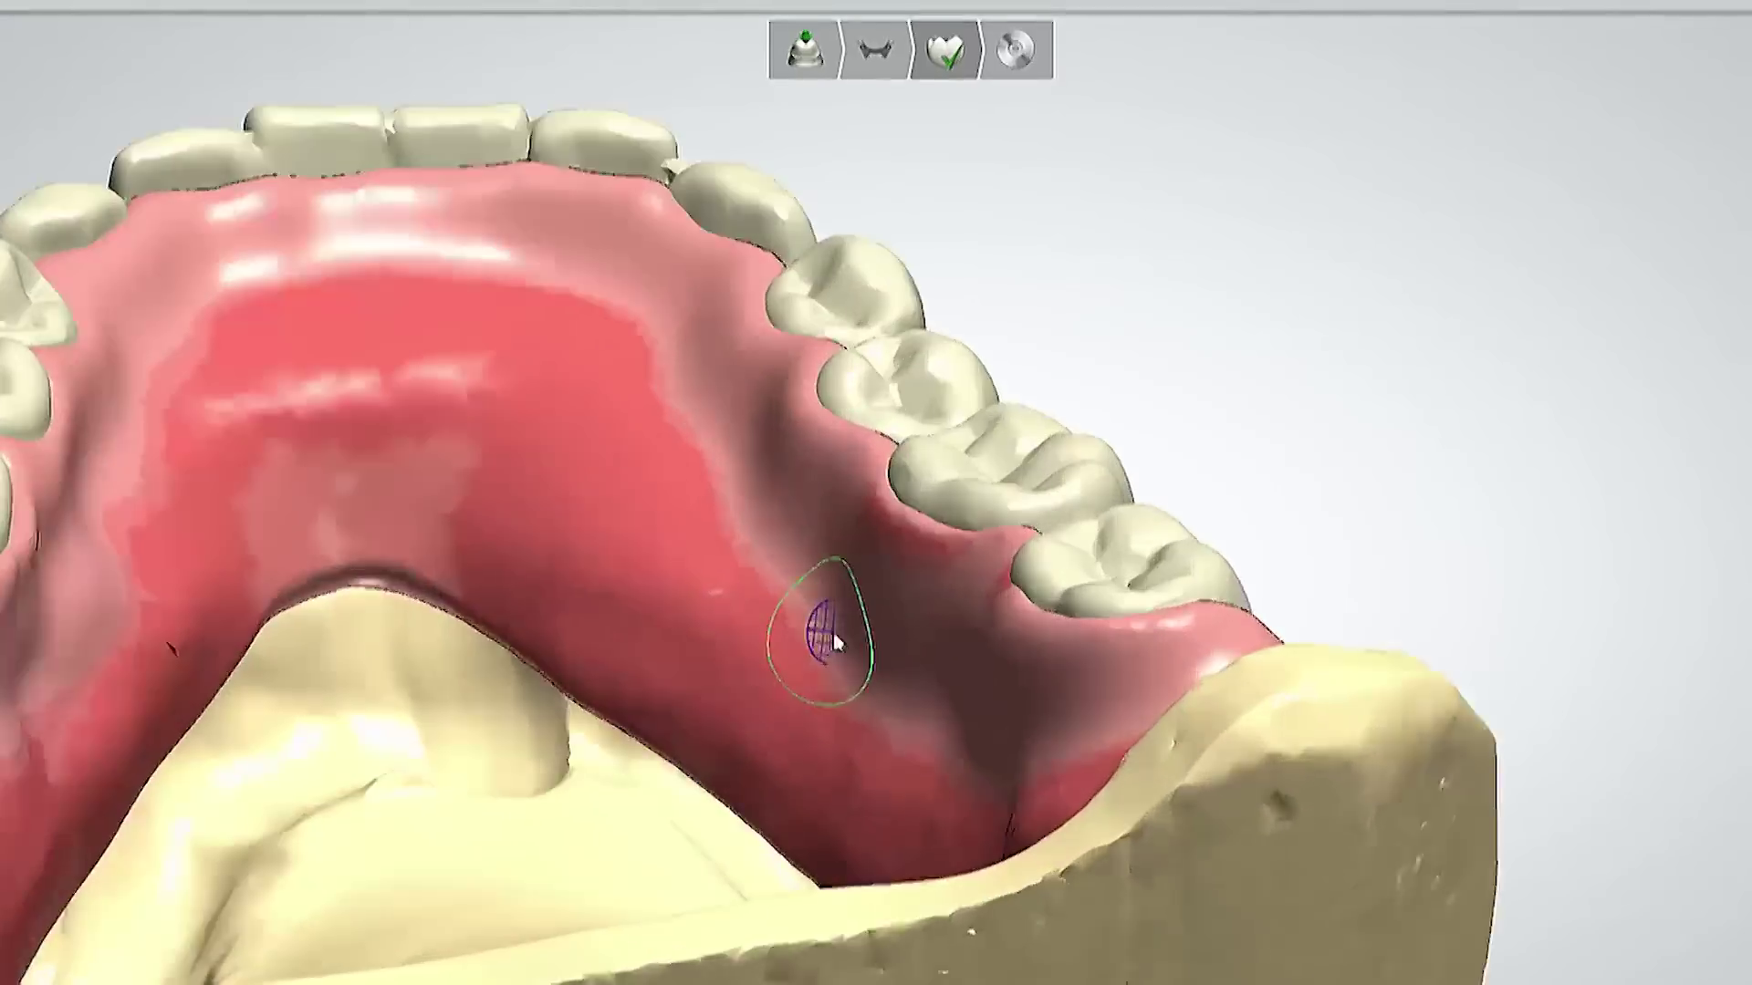
mouse_move(872, 670)
left_mouse_down()
mouse_move(809, 699)
mouse_move(876, 748)
left_mouse_up()
right_click_drag(876, 749, 989, 765)
left_click(1745, 208)
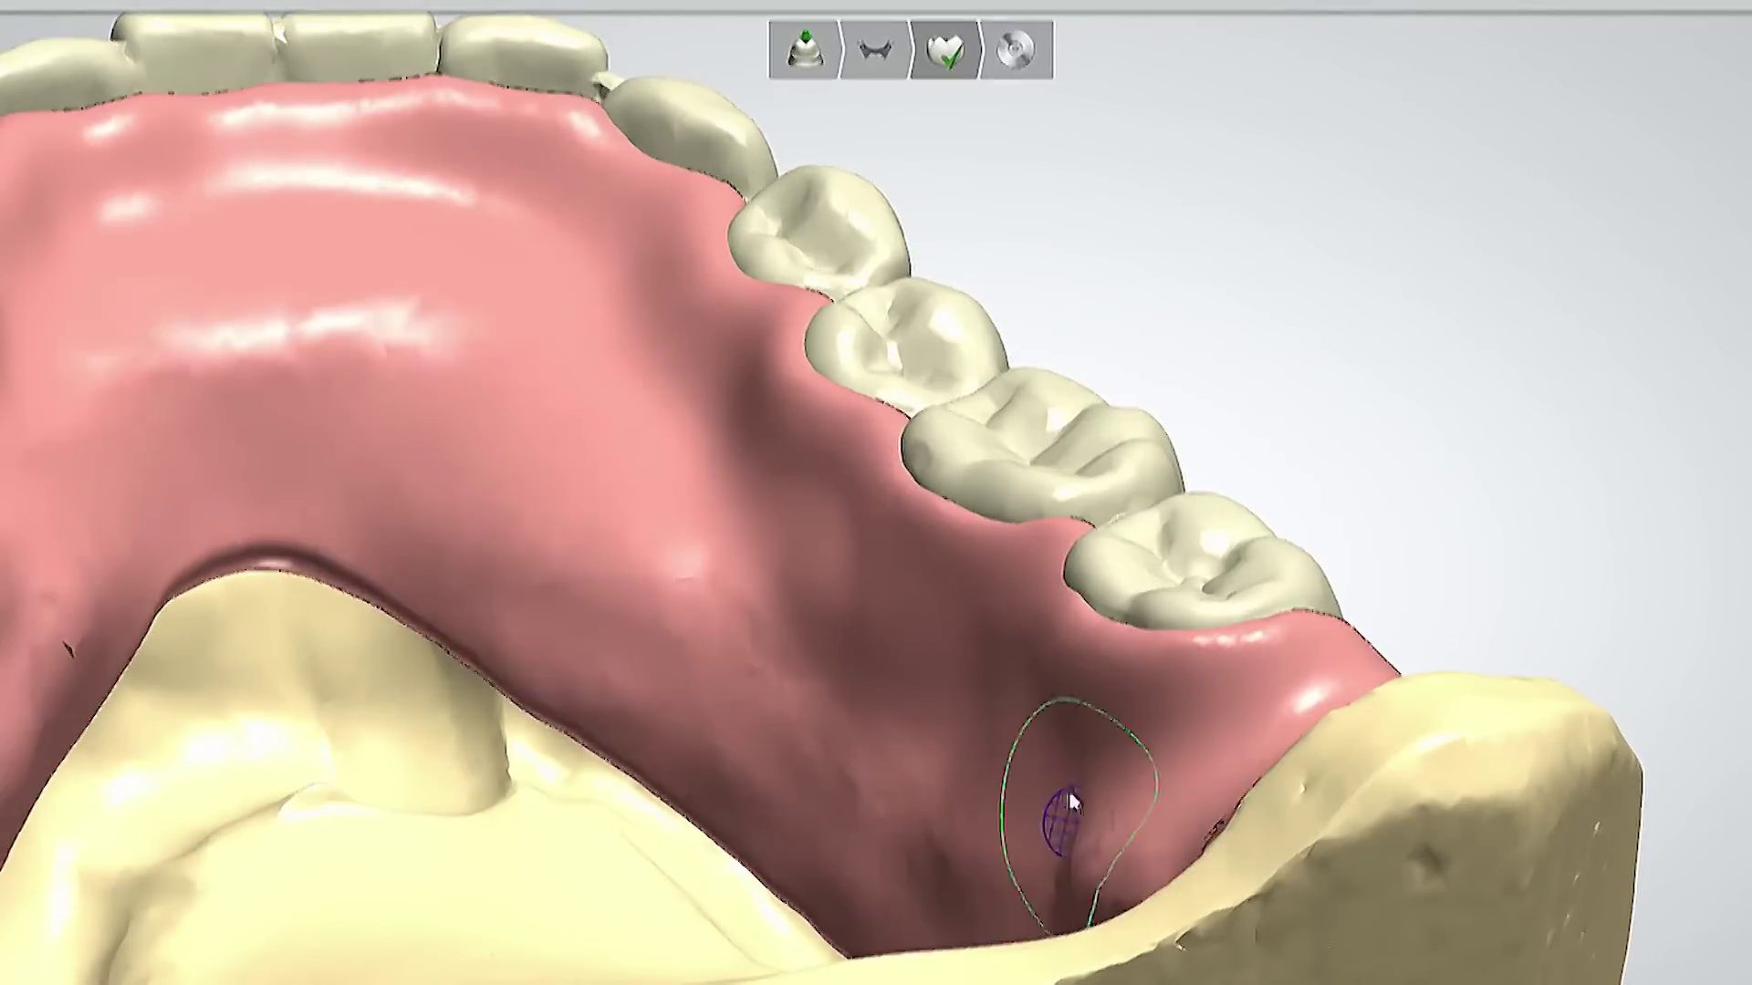
mouse_move(857, 705)
left_mouse_down()
mouse_move(579, 253)
mouse_move(447, 188)
left_mouse_up()
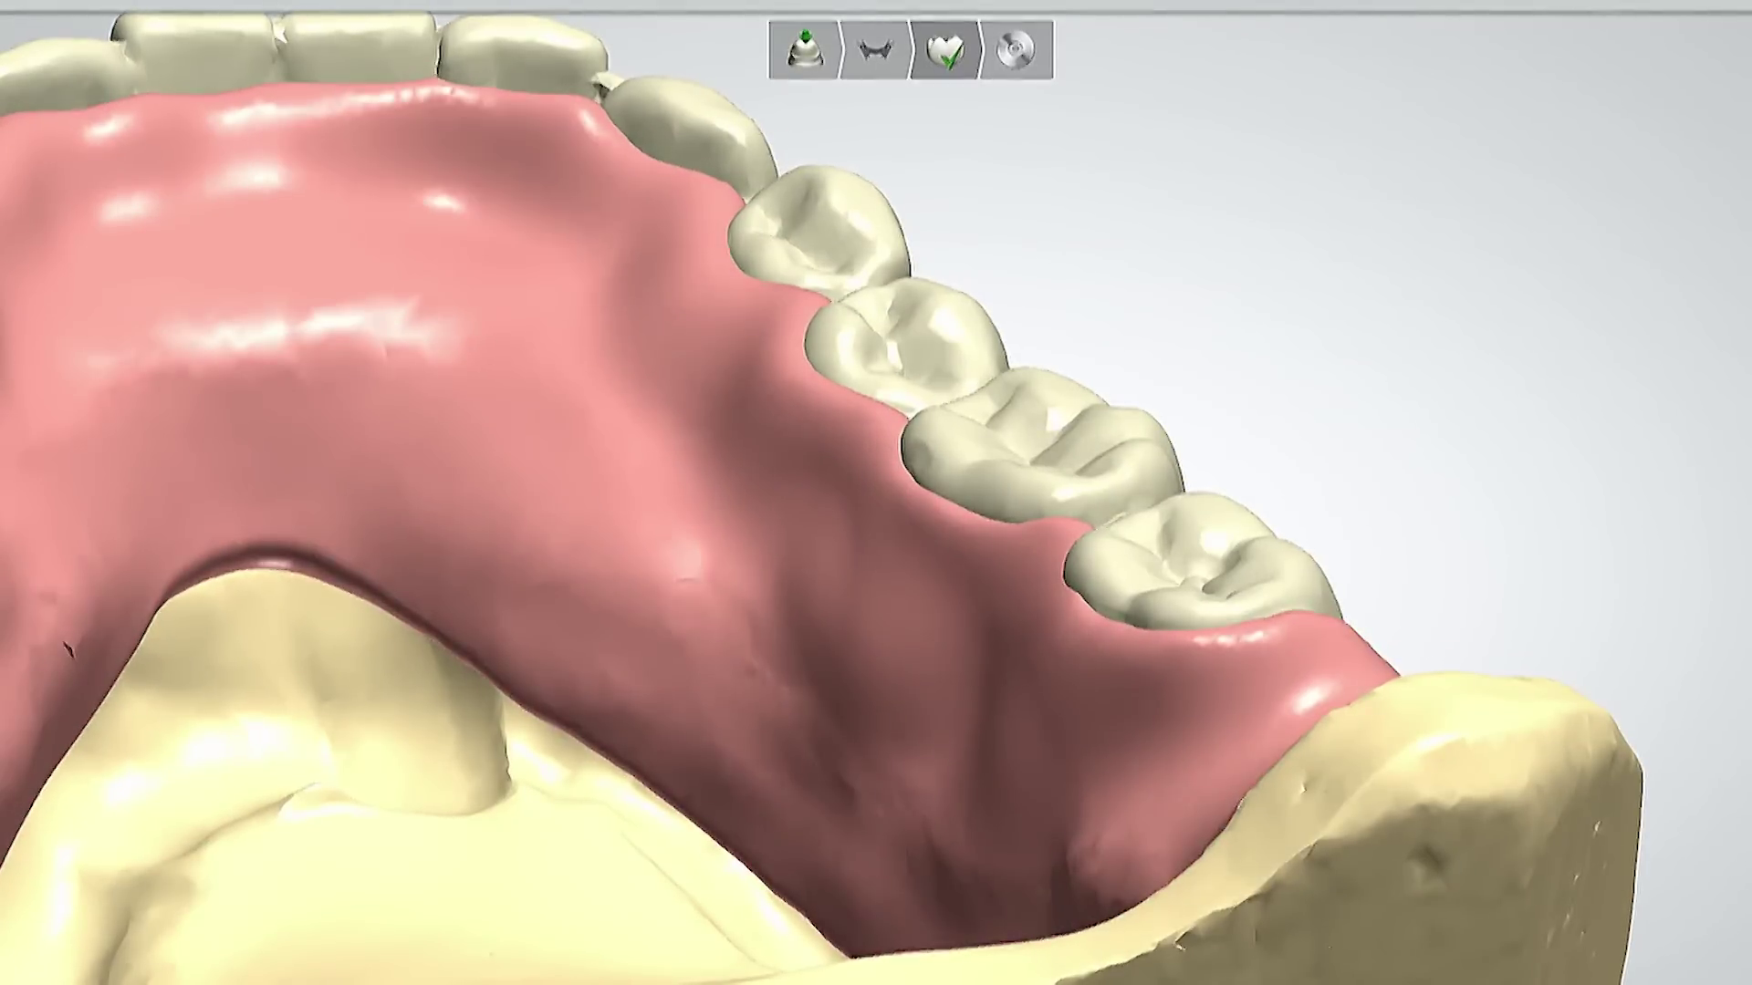
left_click(1745, 208)
- Even out the lingual gingiva surface behind the canine and first premolar on the patient's right
scroll(1004, 566, "down", 5)
mouse_move(1003, 584)
right_mouse_down()
mouse_move(849, 532)
mouse_move(498, 783)
right_mouse_up()
scroll(237, 679, "down", 5)
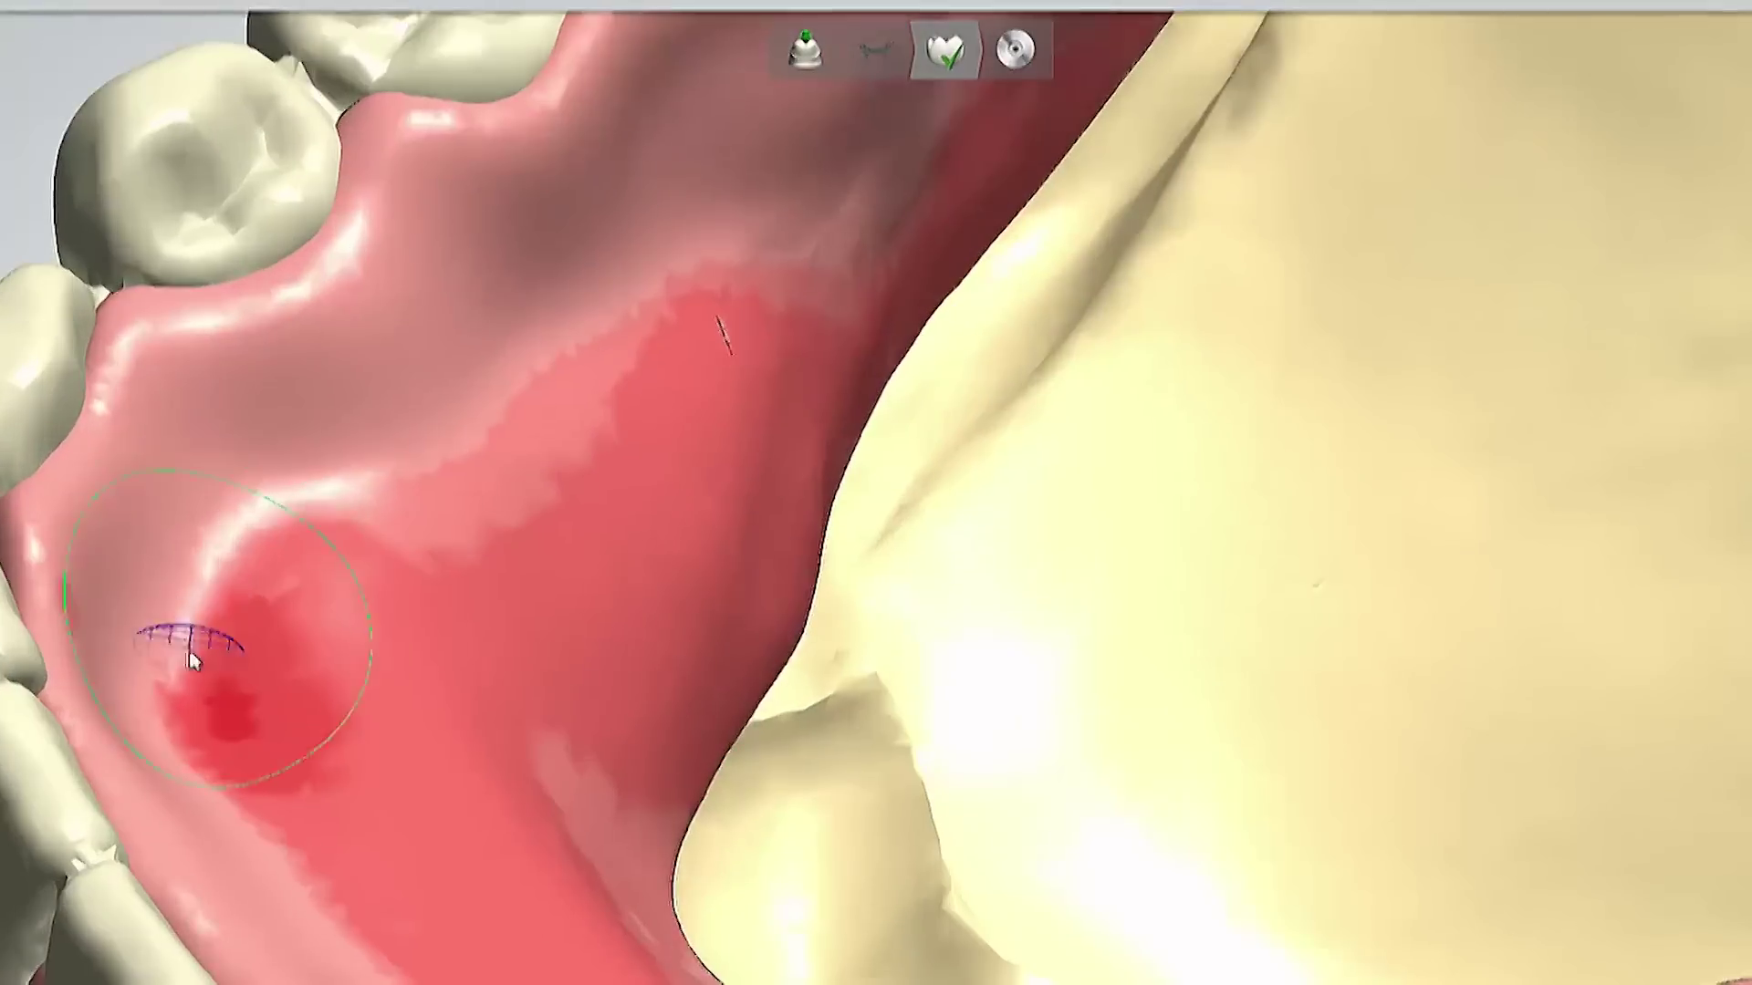
left_click_drag(199, 746, 235, 481)
- Sculpt the lingual gingiva margin along the premolars on the patient's right
scroll(239, 474, "down", 5)
mouse_move(273, 470)
right_mouse_down()
mouse_move(544, 446)
mouse_move(354, 544)
right_mouse_up()
scroll(420, 562, "down", 3)
scroll(398, 642, "up", 3)
mouse_move(398, 642)
right_mouse_down()
mouse_move(391, 589)
mouse_move(392, 640)
right_mouse_up()
left_click_drag(101, 616, 451, 572)
right_click_drag(451, 572, 436, 553)
mouse_move(305, 599)
left_mouse_down()
mouse_move(579, 543)
mouse_move(861, 422)
mouse_move(611, 614)
left_mouse_up()
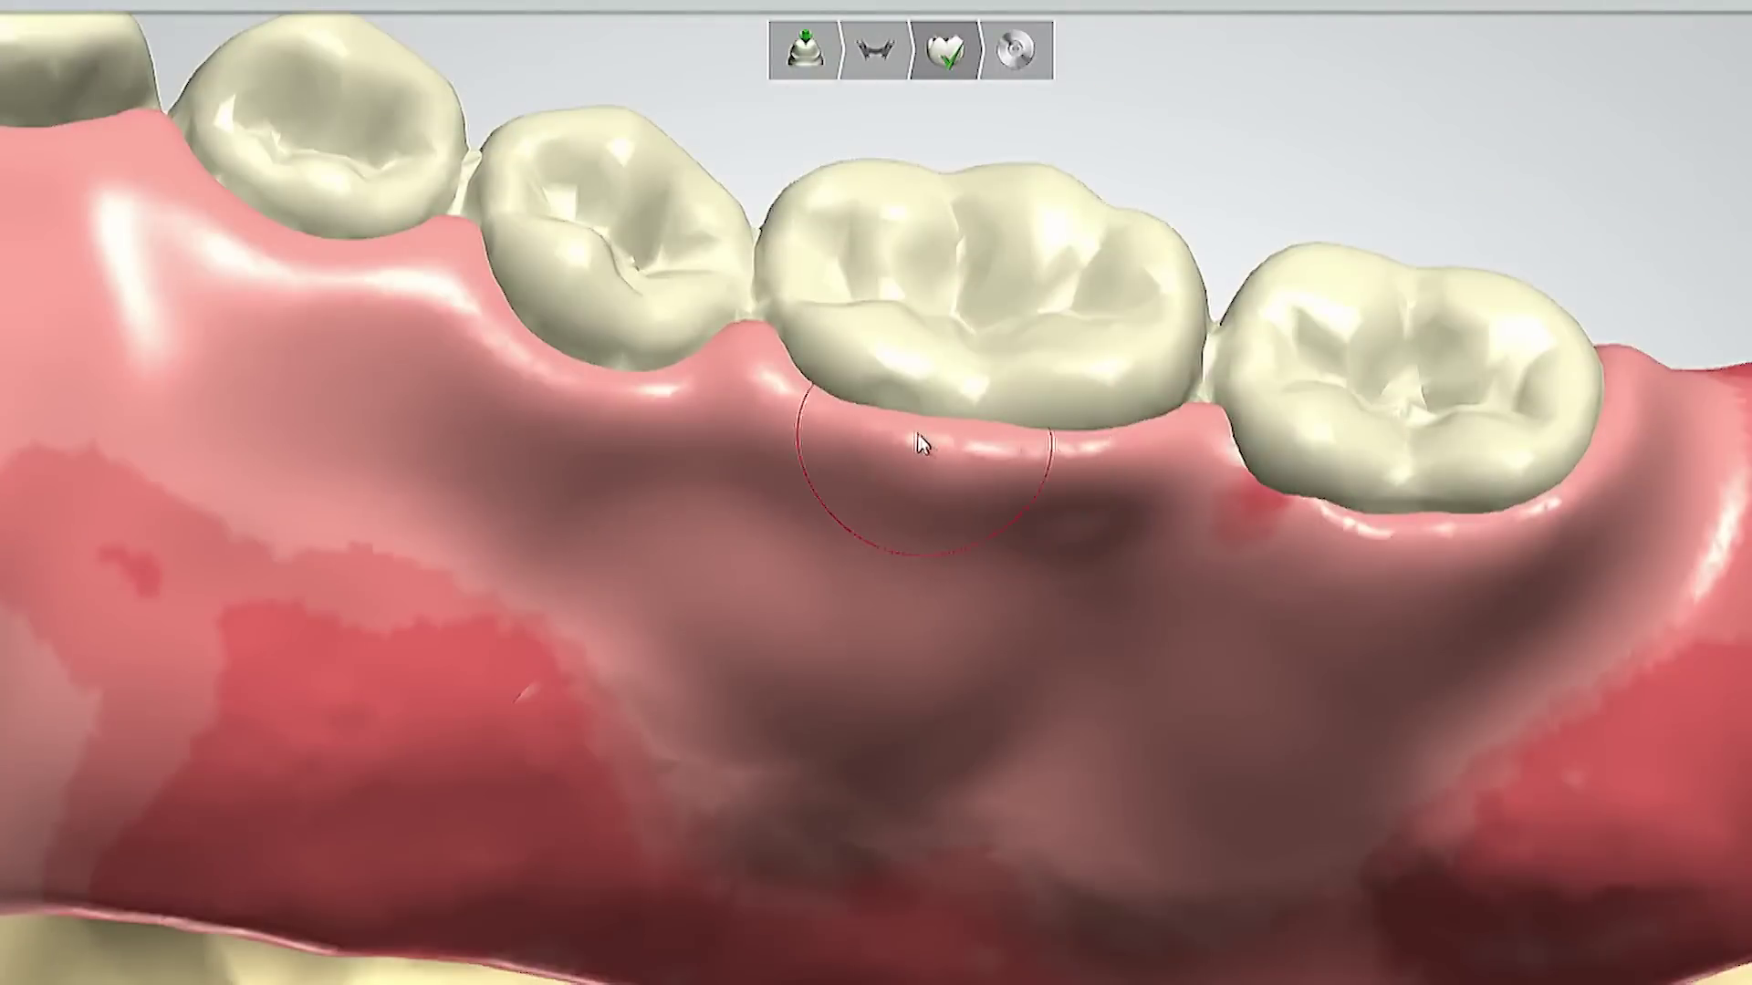
- Sculpt the lingual gingiva margin of the first molar and the papilla between the two molars on the patient's right
scroll(919, 440, "down", 2)
mouse_move(937, 424)
left_mouse_down()
mouse_move(1077, 440)
mouse_move(1194, 420)
left_mouse_up()
scroll(1222, 457, "down", 2)
mouse_move(1224, 458)
right_mouse_down()
mouse_move(1287, 391)
mouse_move(1255, 299)
right_mouse_up()
left_click(1239, 305)
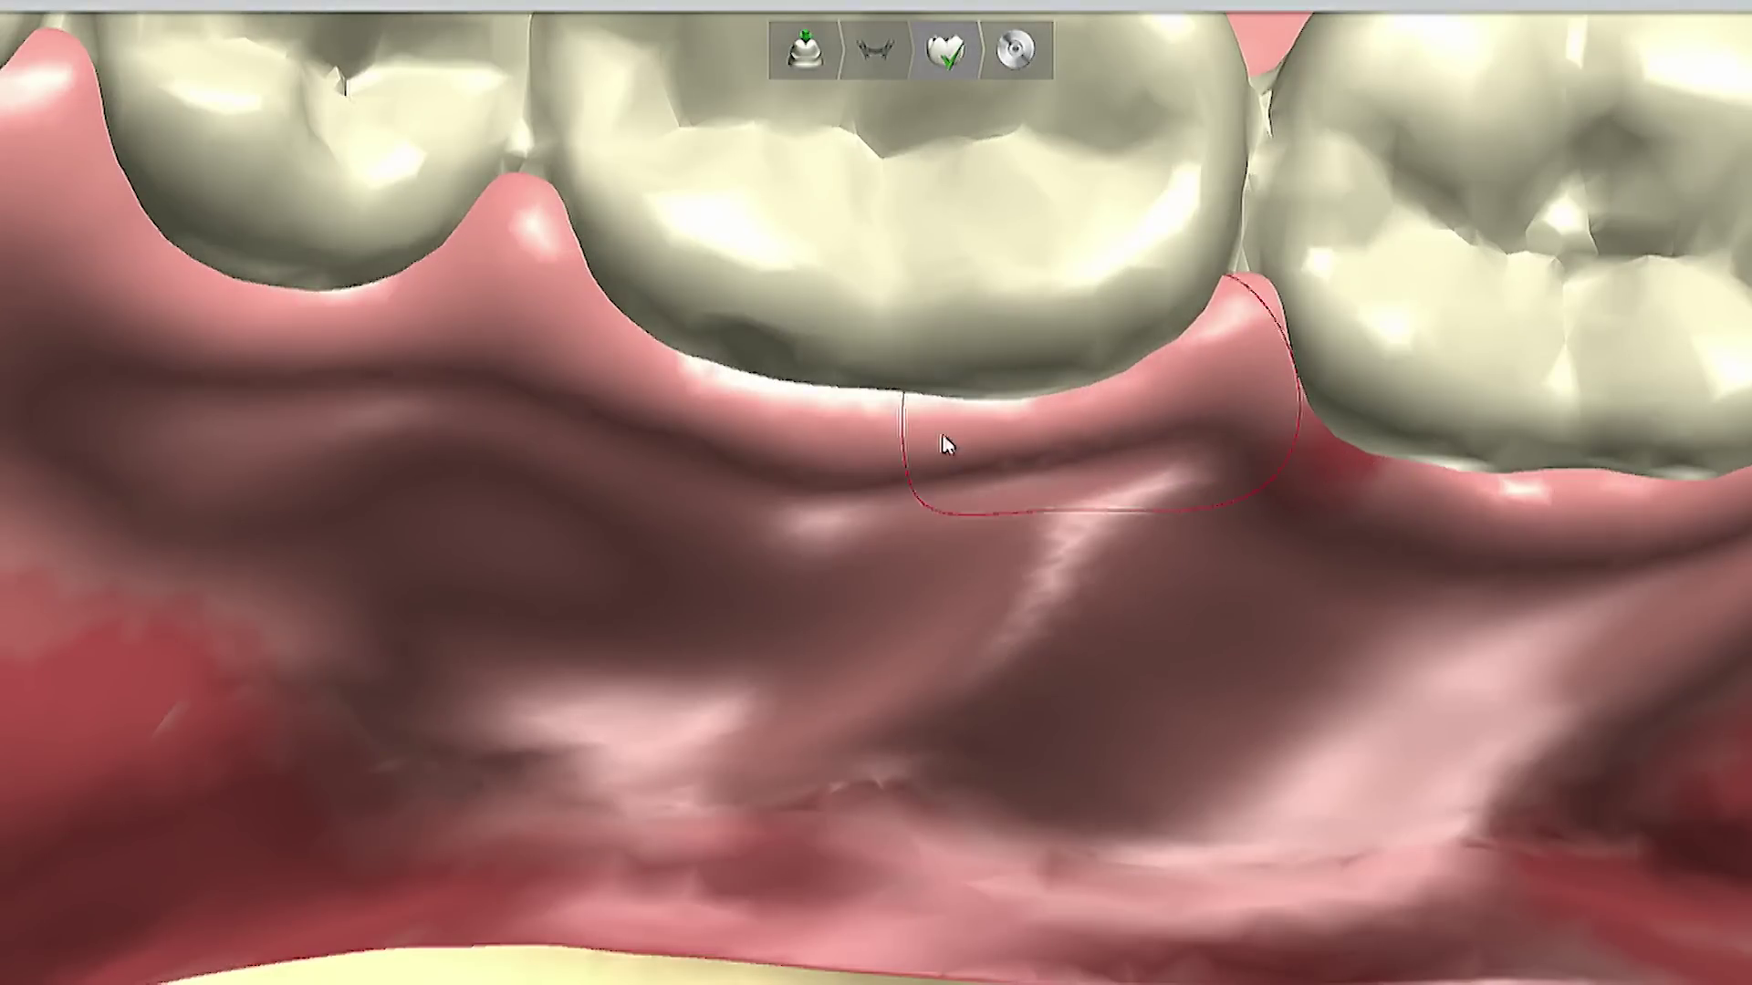
- Smooth the remaining uneven areas of the lingual gingiva surface after shaping the tooth margins
scroll(940, 457, "down", 5)
scroll(932, 644, "up", 5)
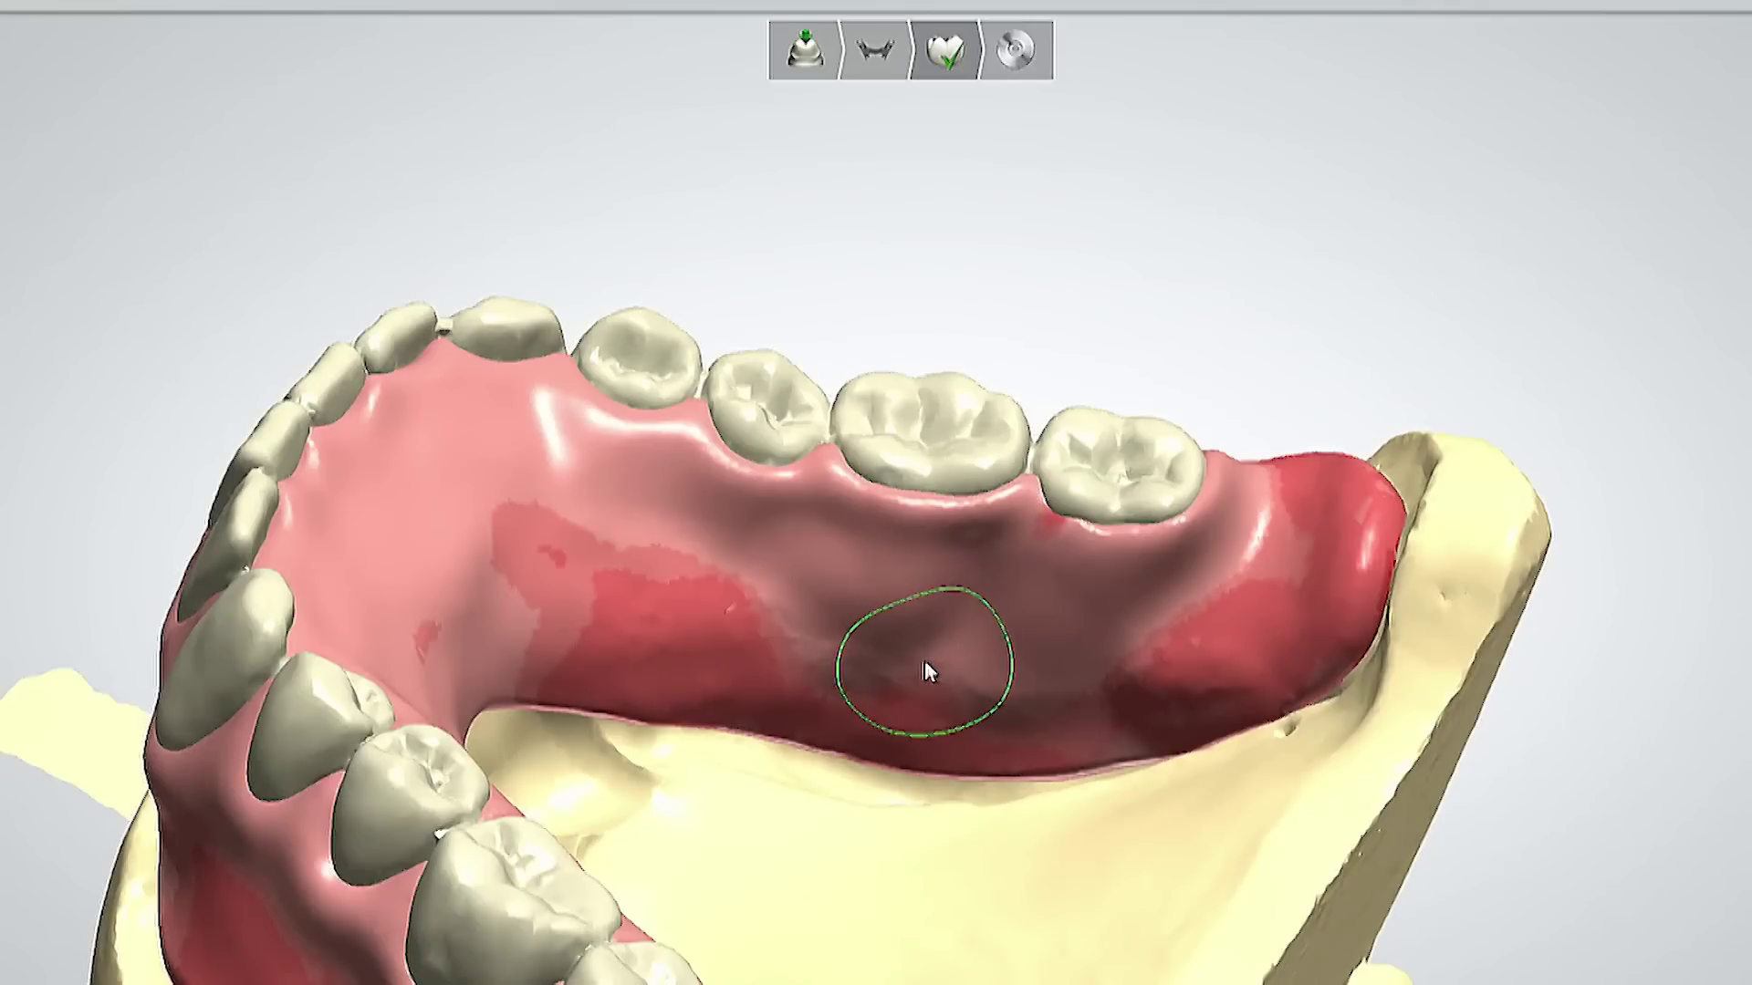
scroll(924, 666, "down", 3)
right_click_drag(900, 683, 857, 668)
scroll(614, 571, "up", 3)
mouse_move(587, 462)
left_mouse_down()
mouse_move(557, 449)
mouse_move(577, 492)
left_mouse_up()
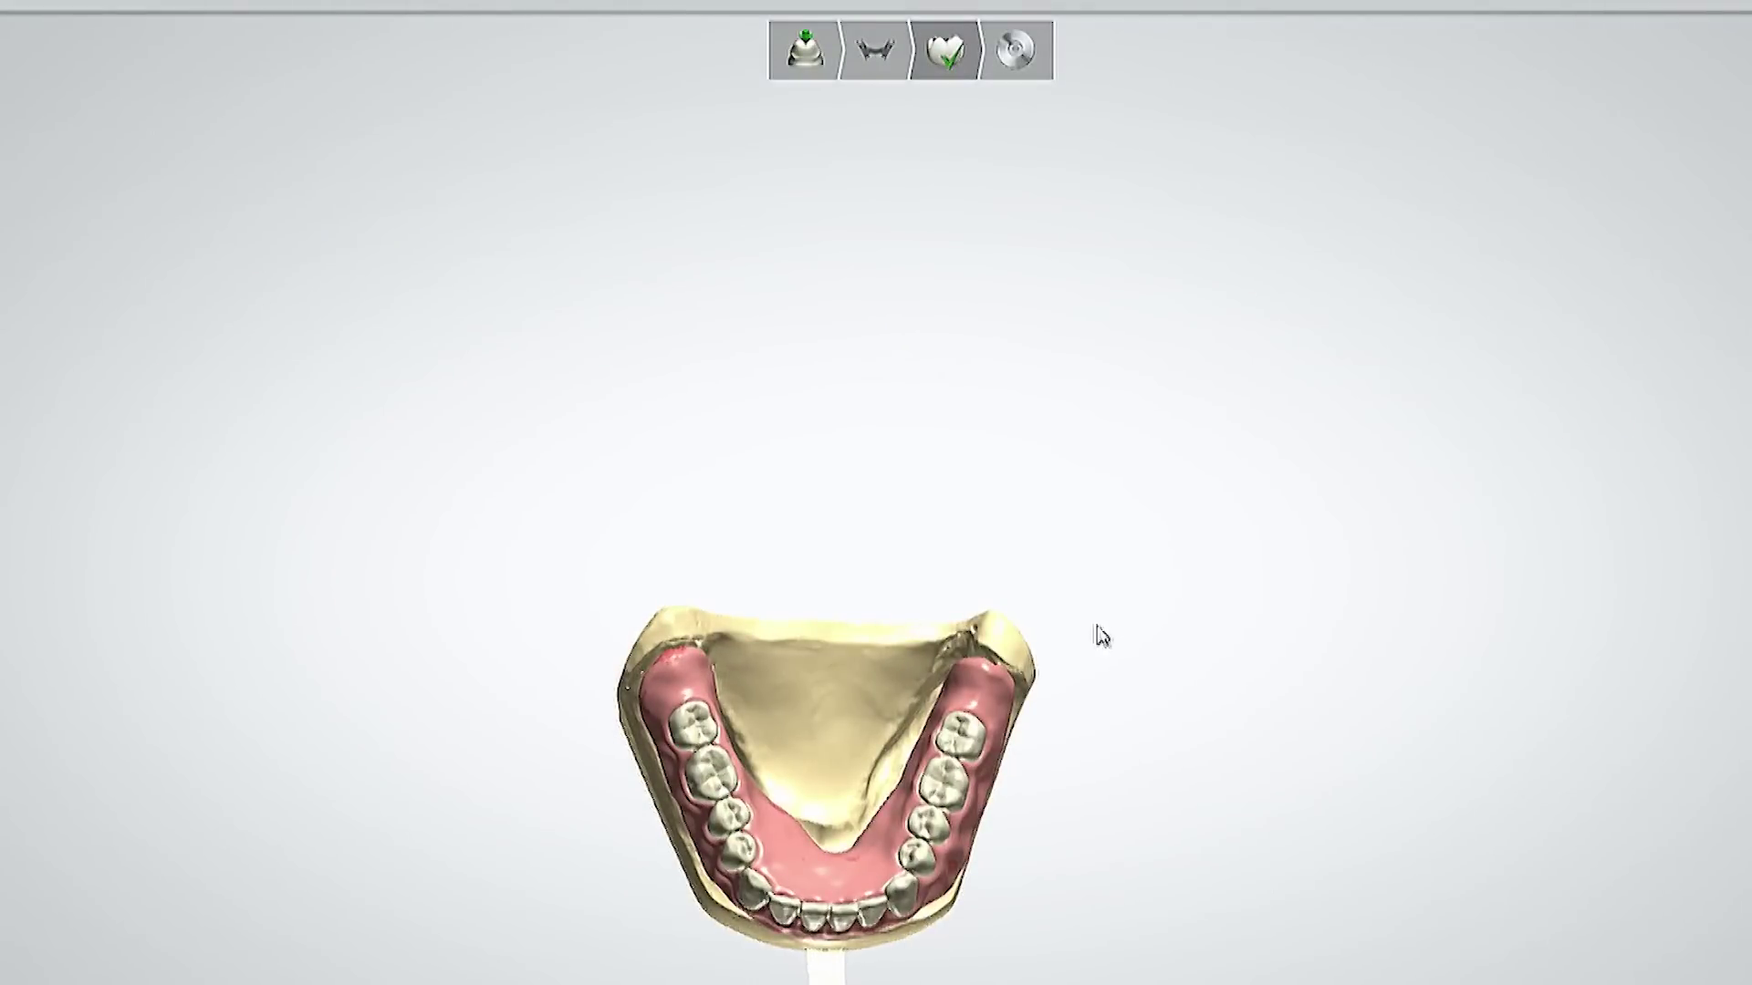
- Examine the finished lower denture from all sides, on the jaw model and on its own, including its tissue-facing underside
right_click_drag(1097, 629, 842, 862)
right_click_drag(703, 826, 989, 864)
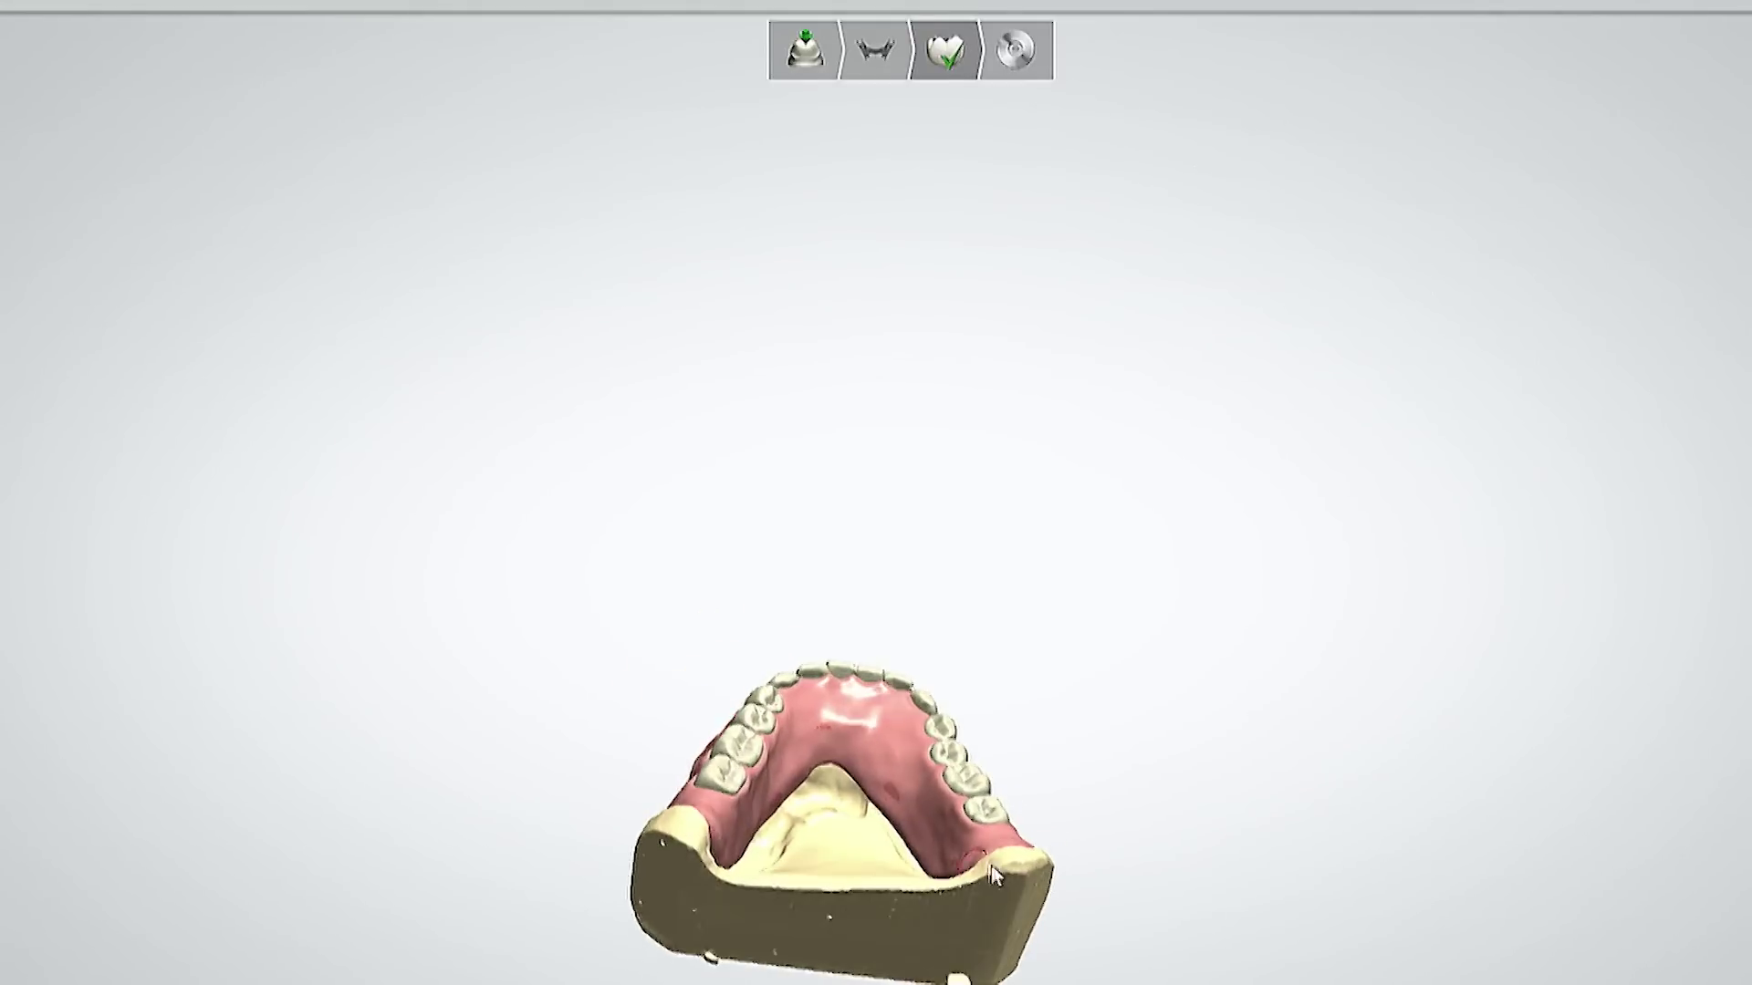
right_click_drag(865, 637, 805, 834)
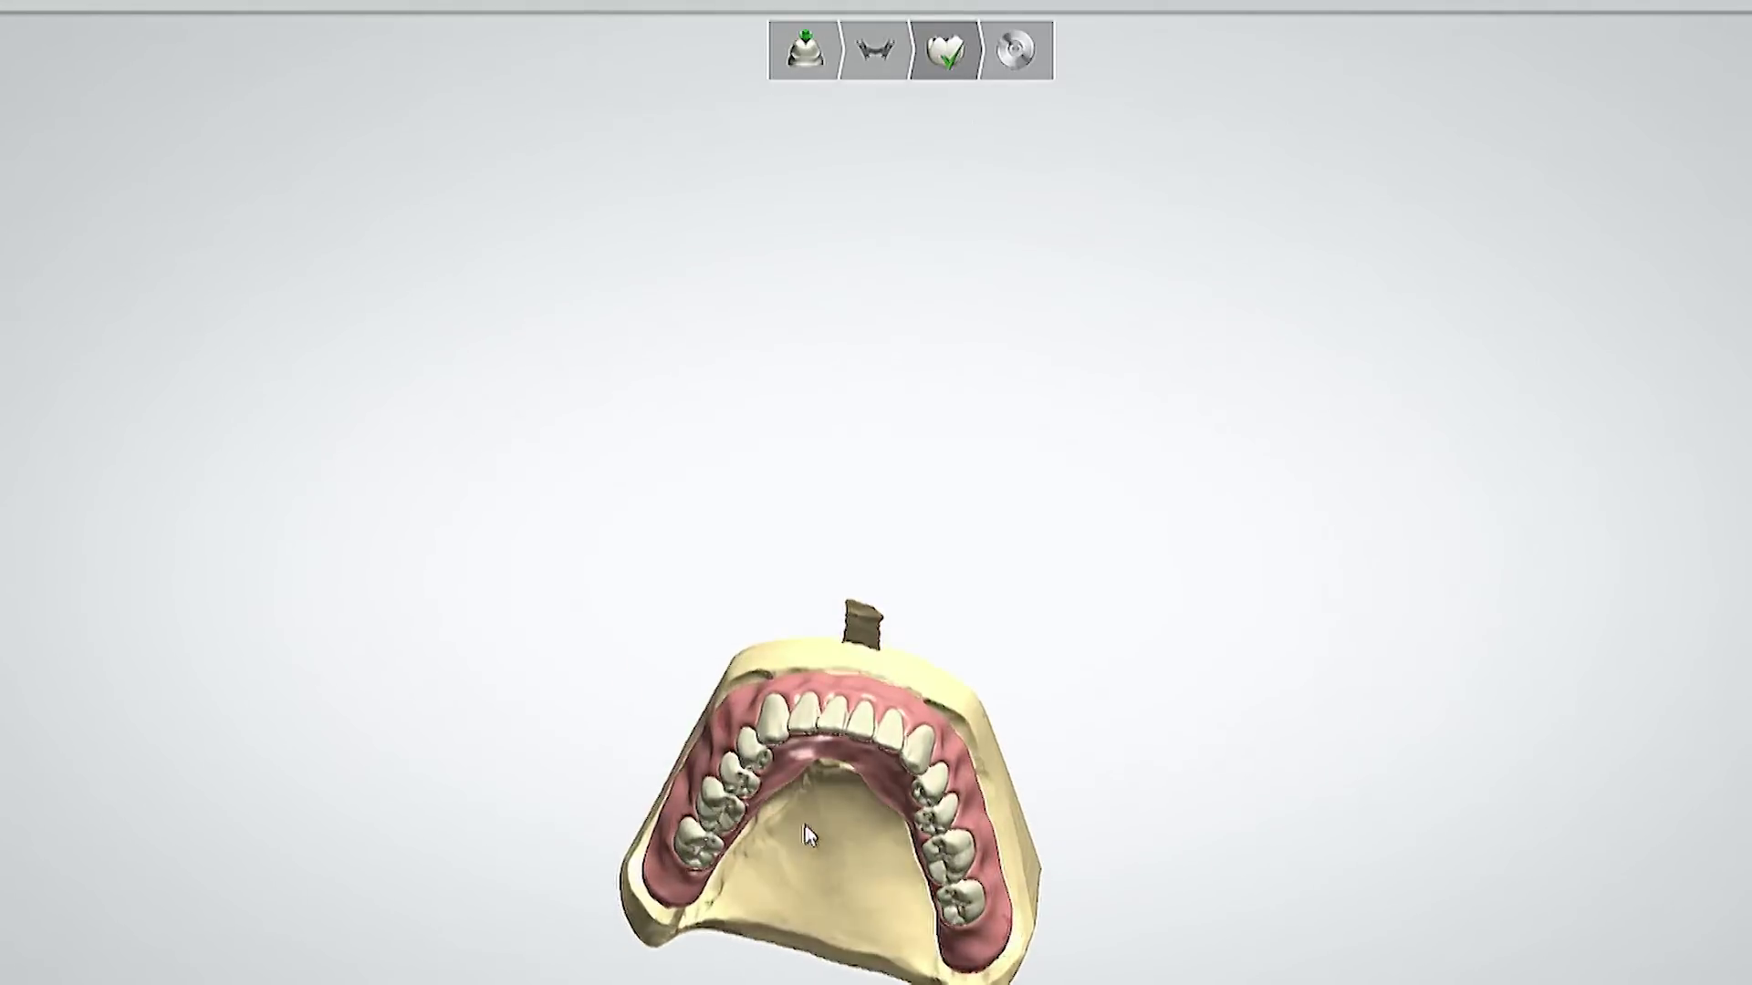
right_click_drag(1064, 730, 1104, 487)
right_click_drag(952, 837, 954, 668)
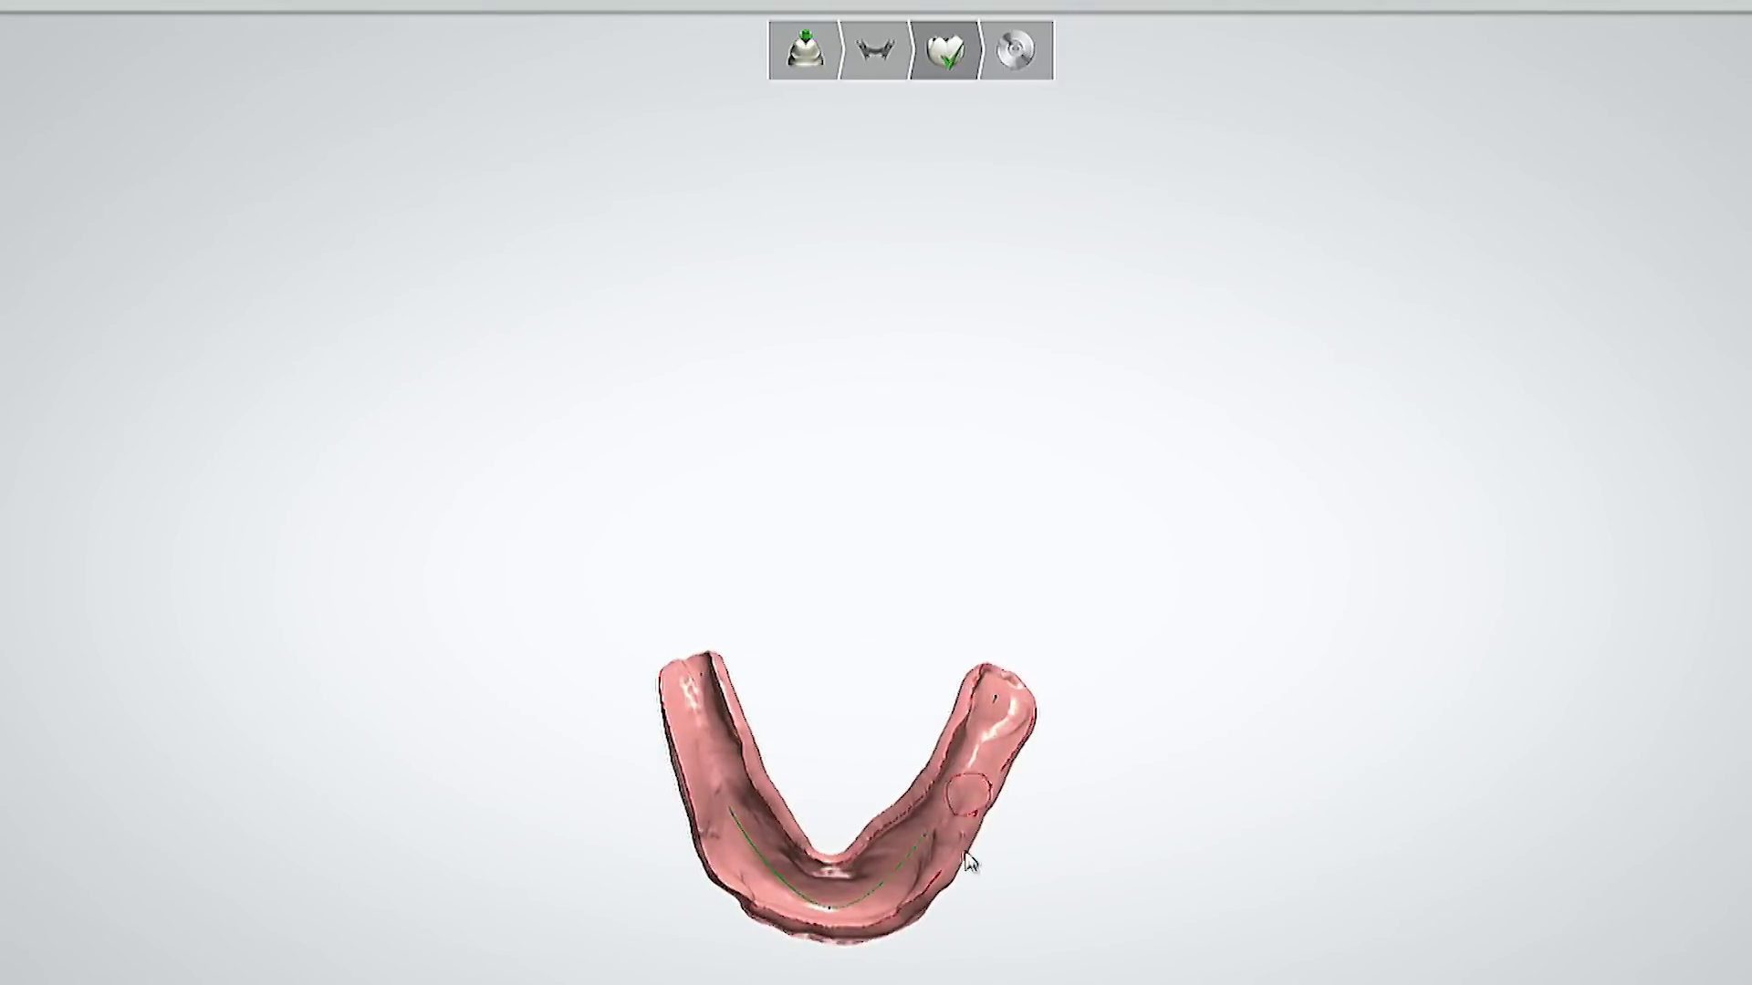
scroll(961, 856, "up", 6)
scroll(785, 422, "down", 5)
scroll(756, 750, "up", 4)
right_click_drag(756, 750, 764, 735)
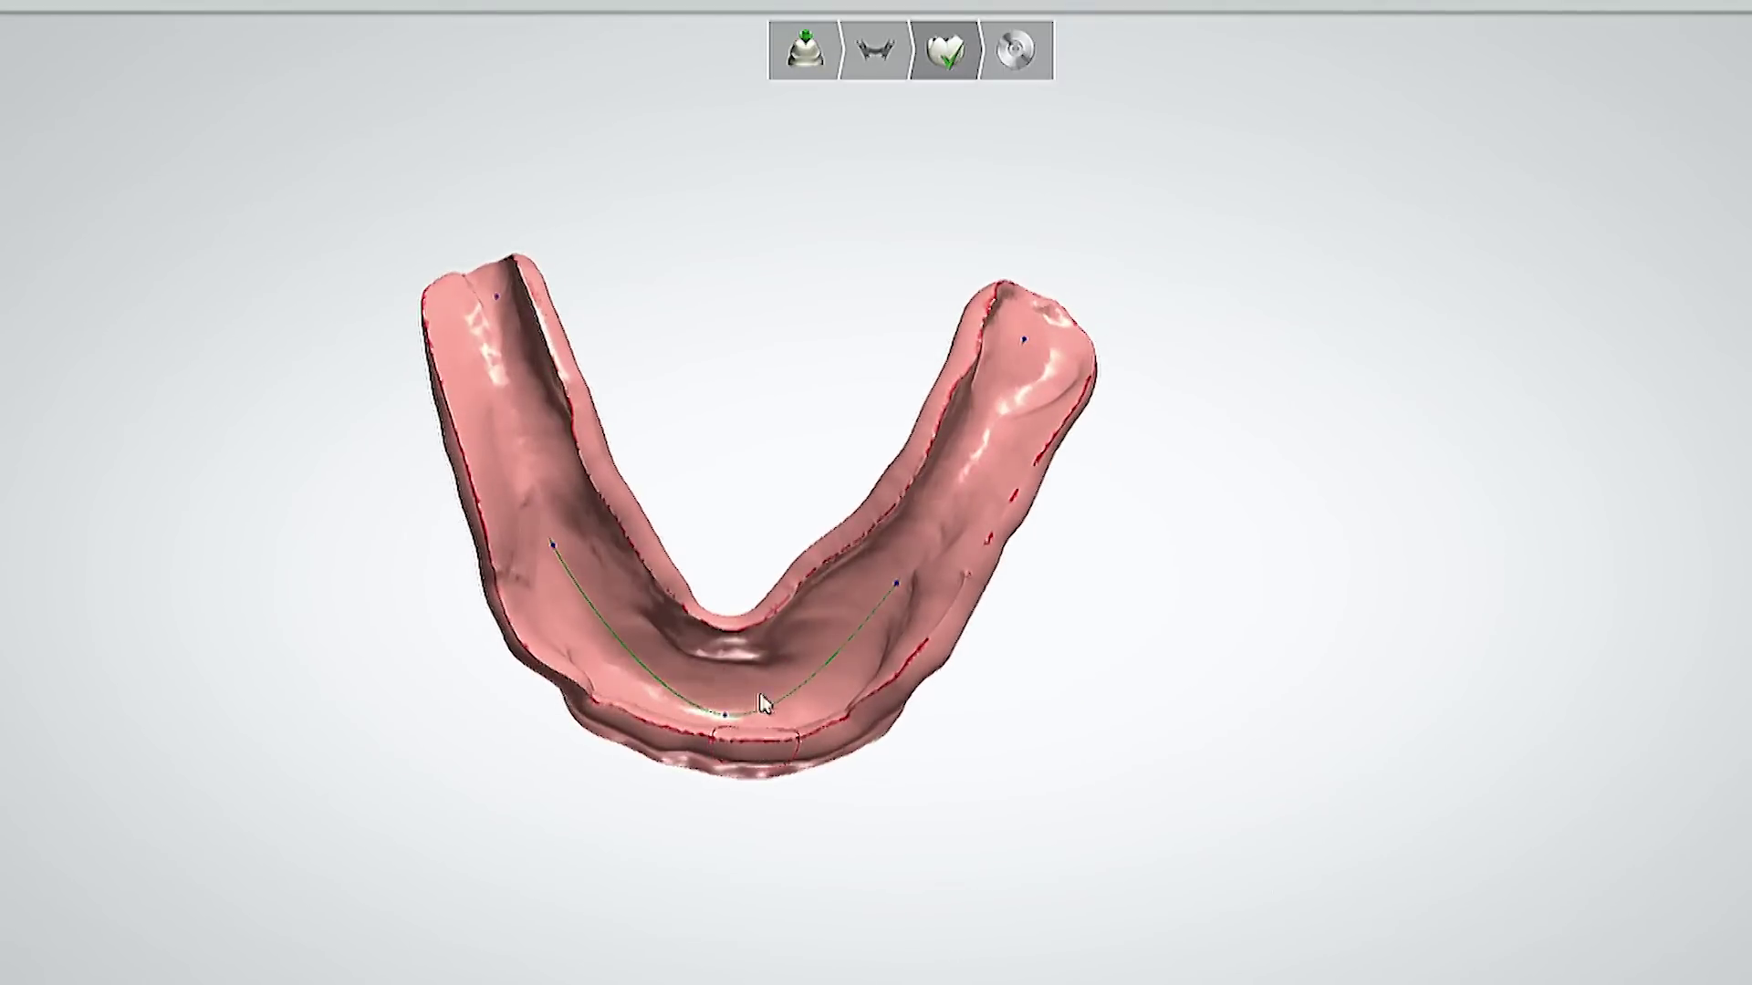
right_click_drag(1154, 333, 755, 737)
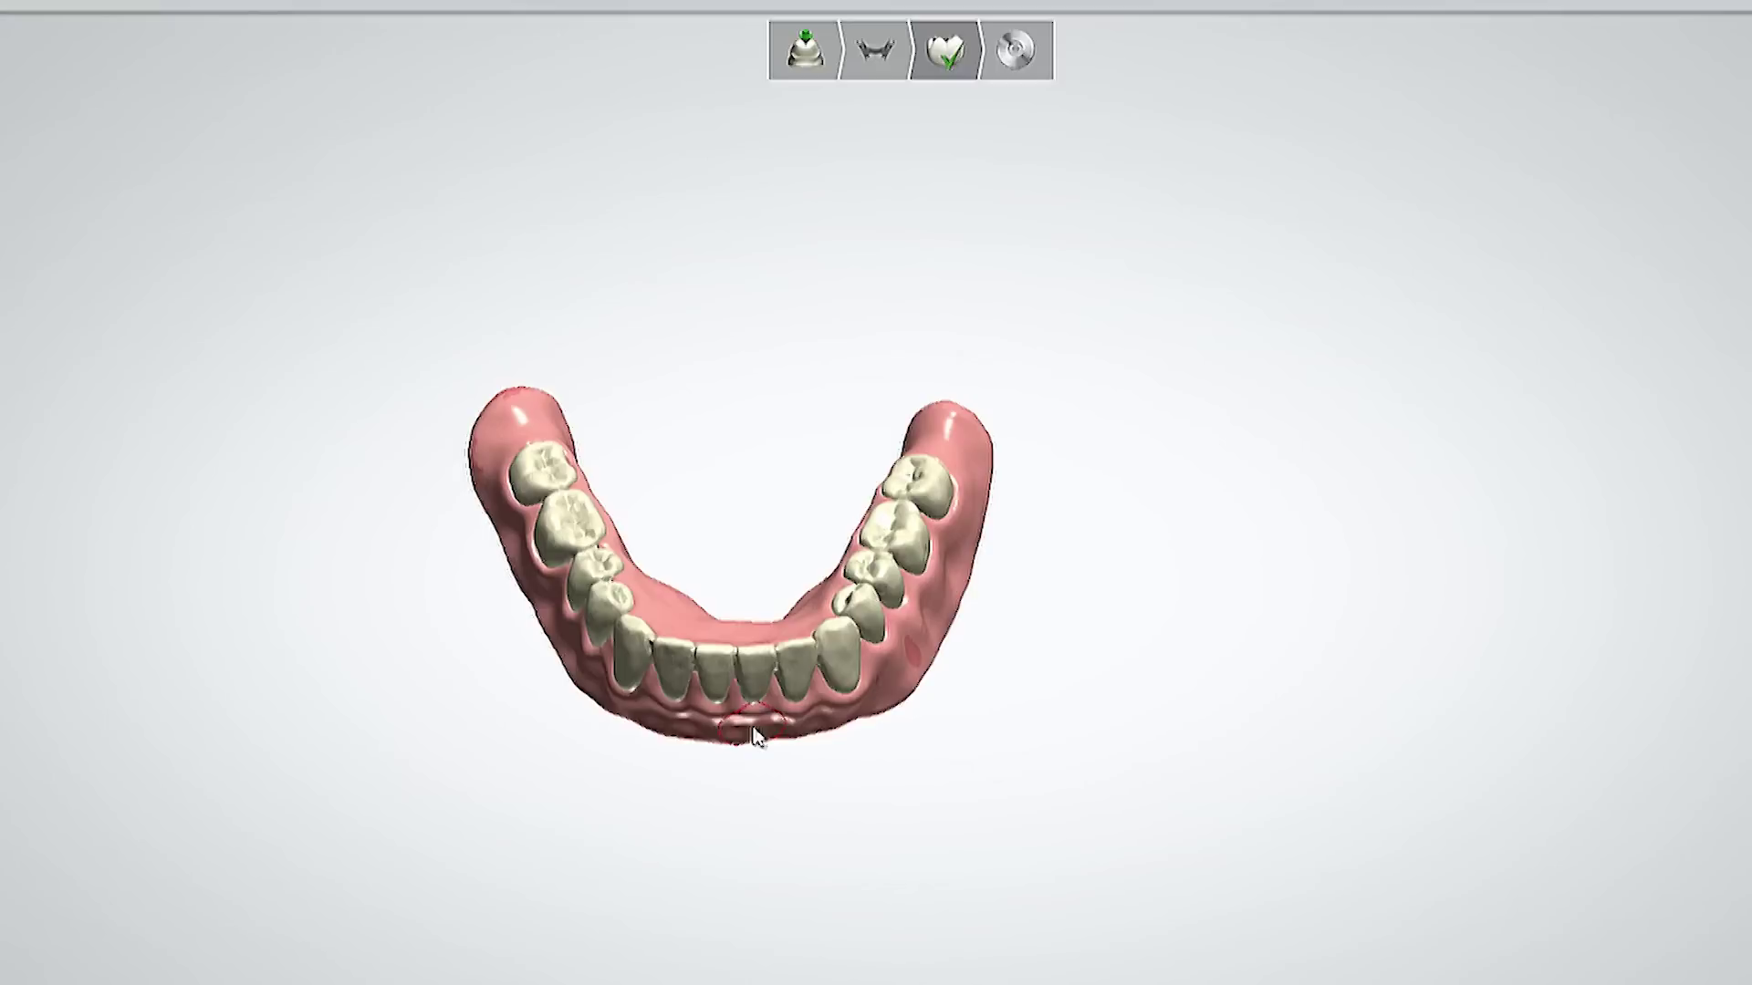